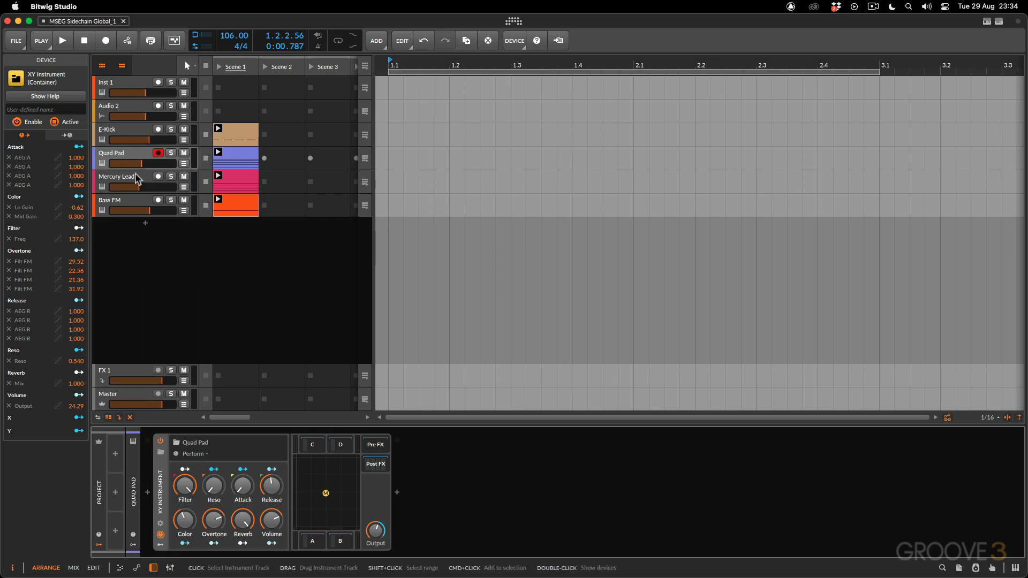
- Play the E-Kick clip in Scene 1 to hear it with the other parts, and stop playback
click(218, 129)
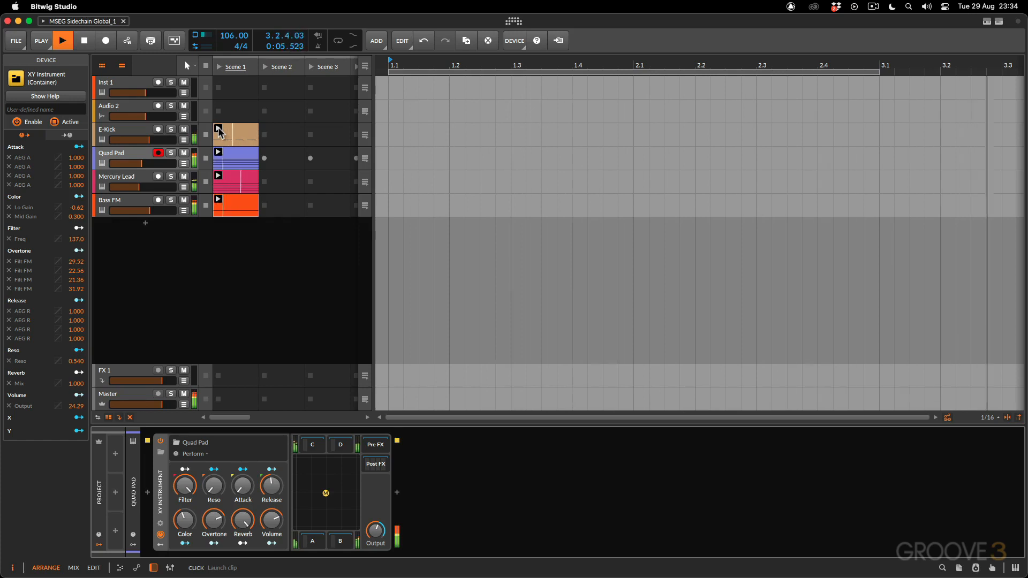
key(space)
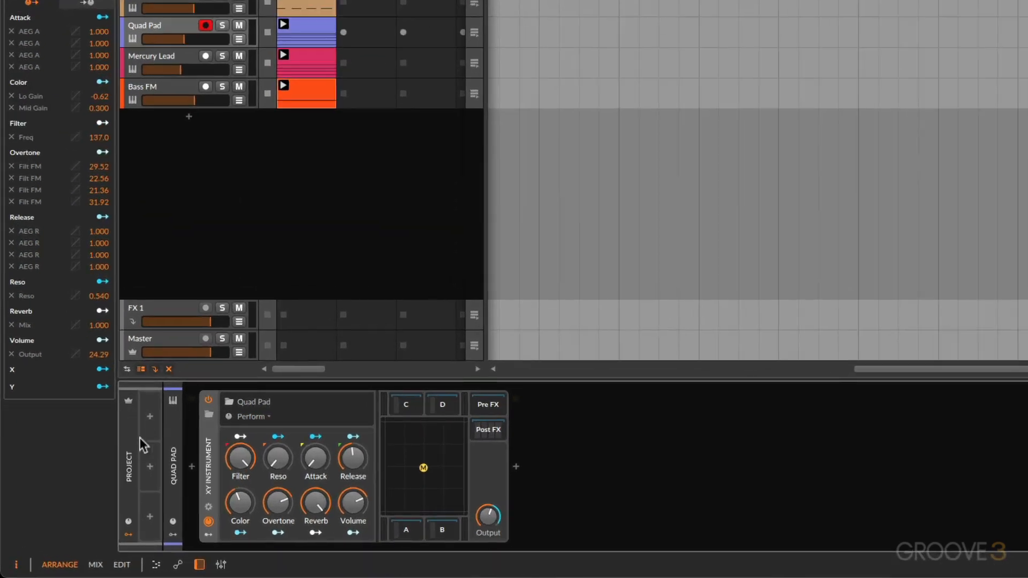
- Add a Segments modulator to the first empty project-level modulator slot
click(128, 535)
click(128, 535)
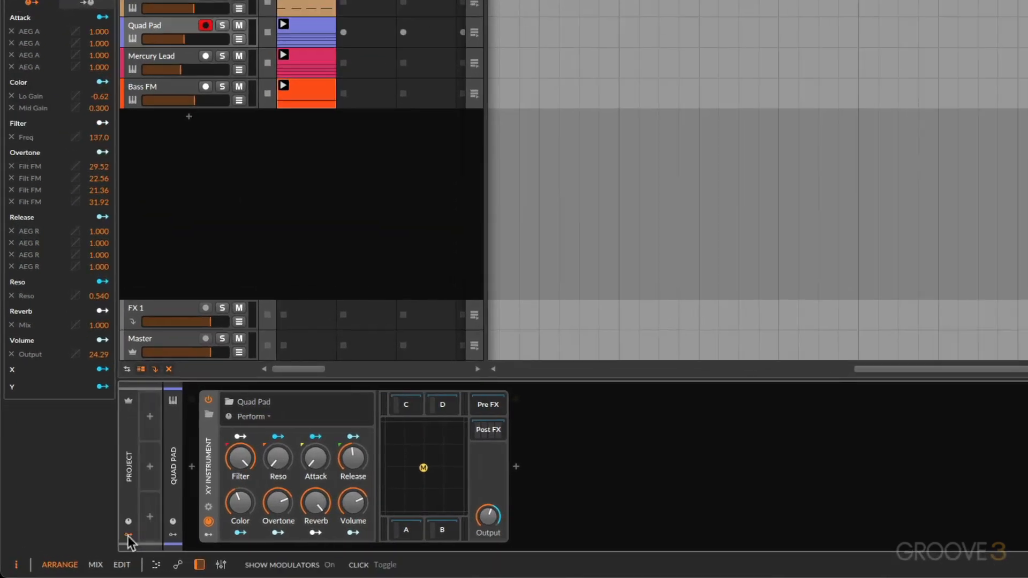
click(149, 416)
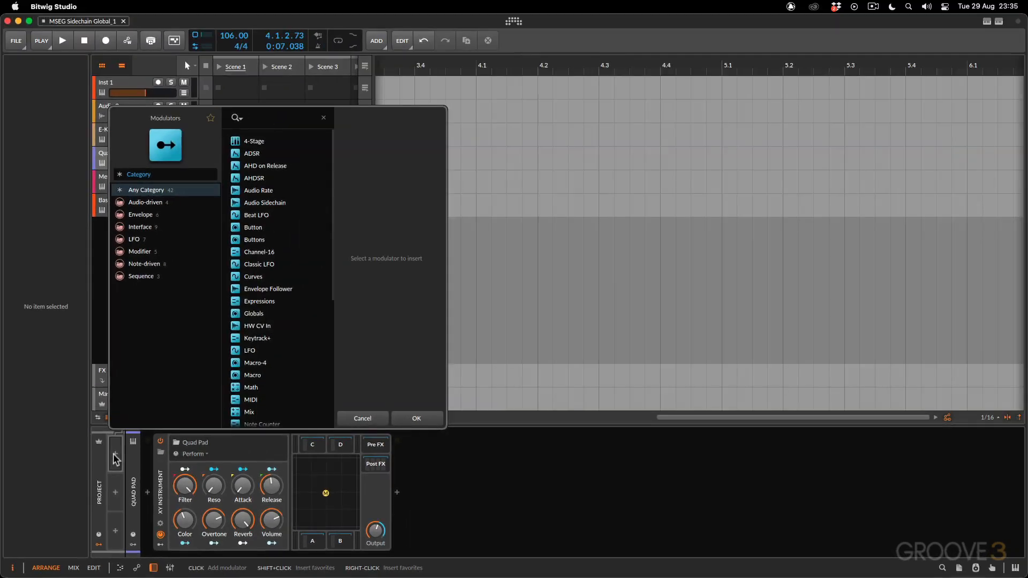
text(segments)
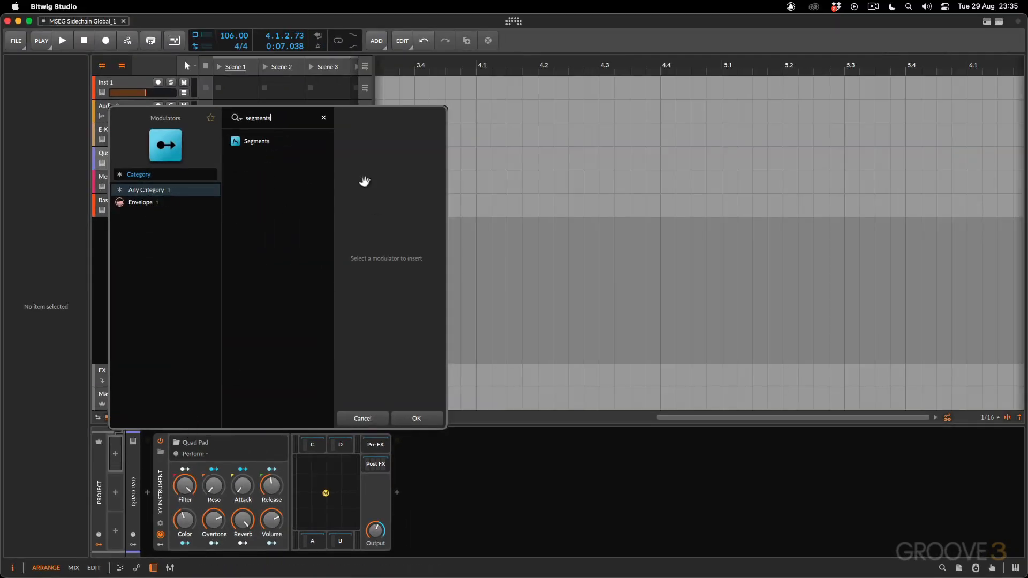
click(261, 142)
click(416, 418)
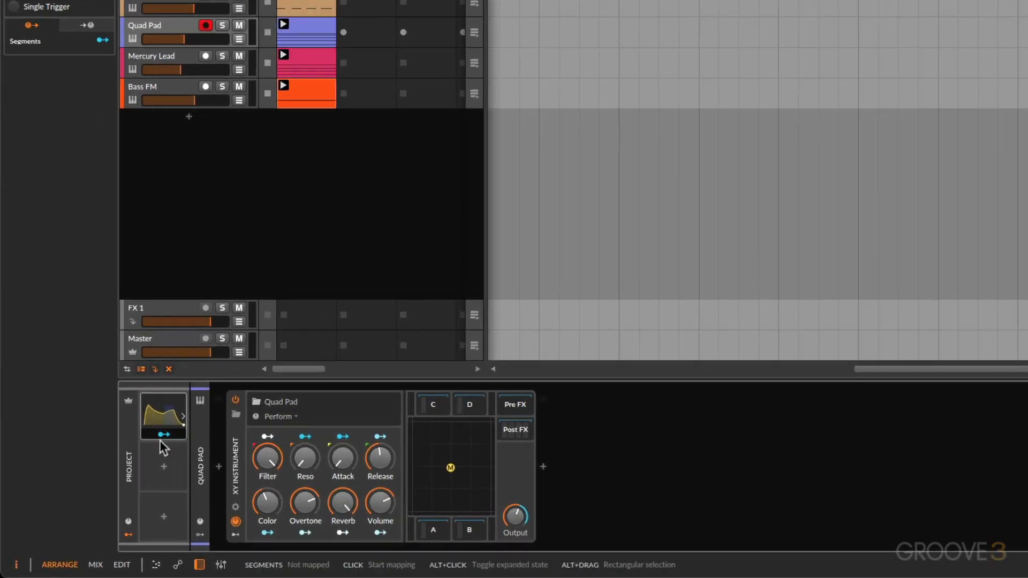
- Map Segments to the Quad Pad XY Instrument's Output with a depth of -21.1 and audition the track soloed
click(161, 436)
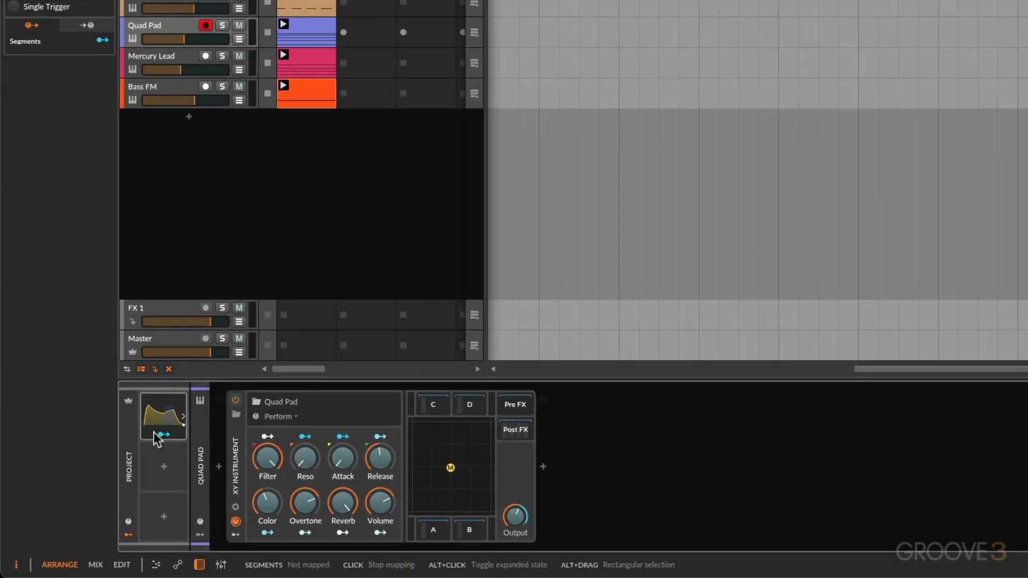
drag(519, 518, 519, 540)
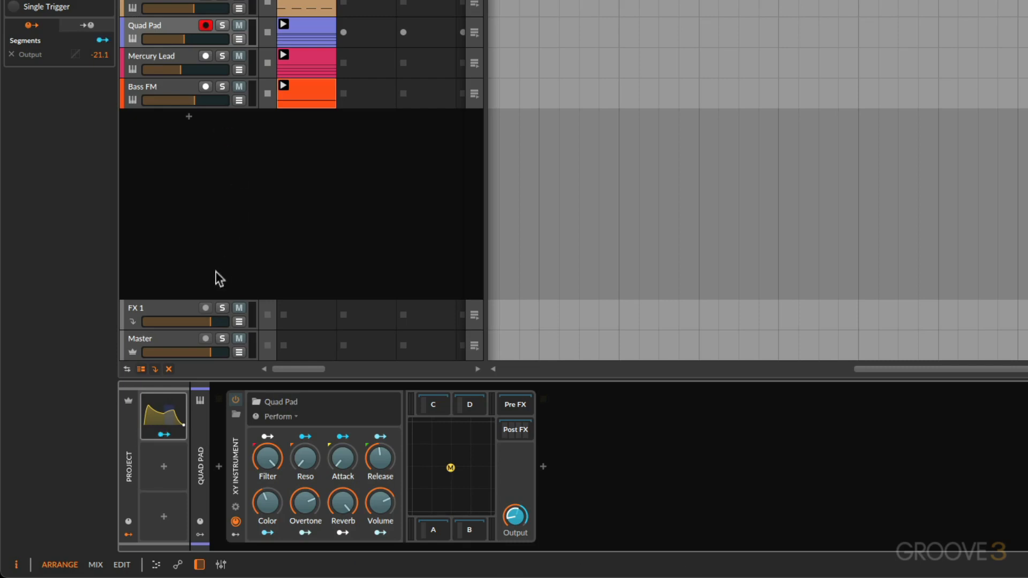
key(space)
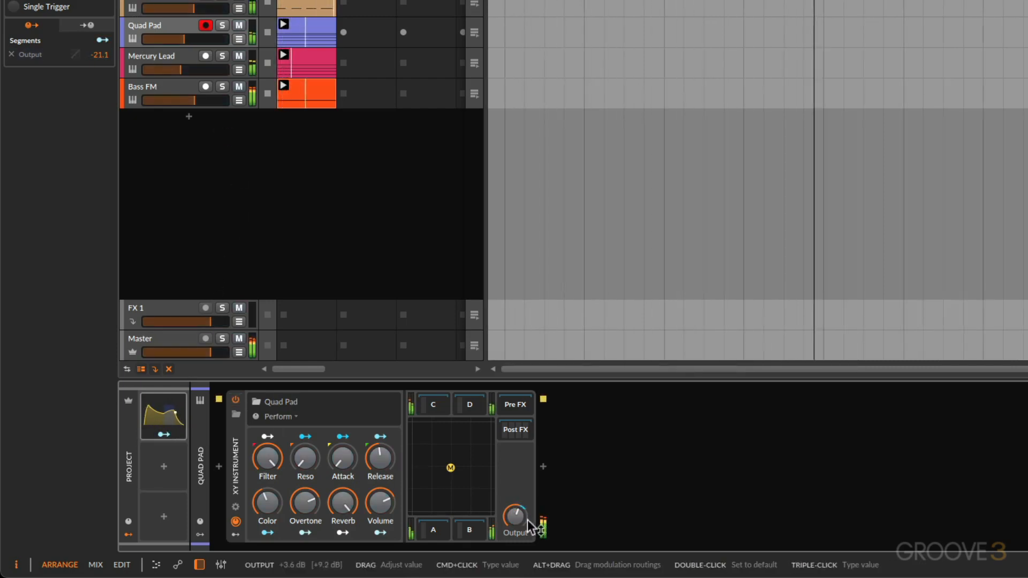
click(221, 26)
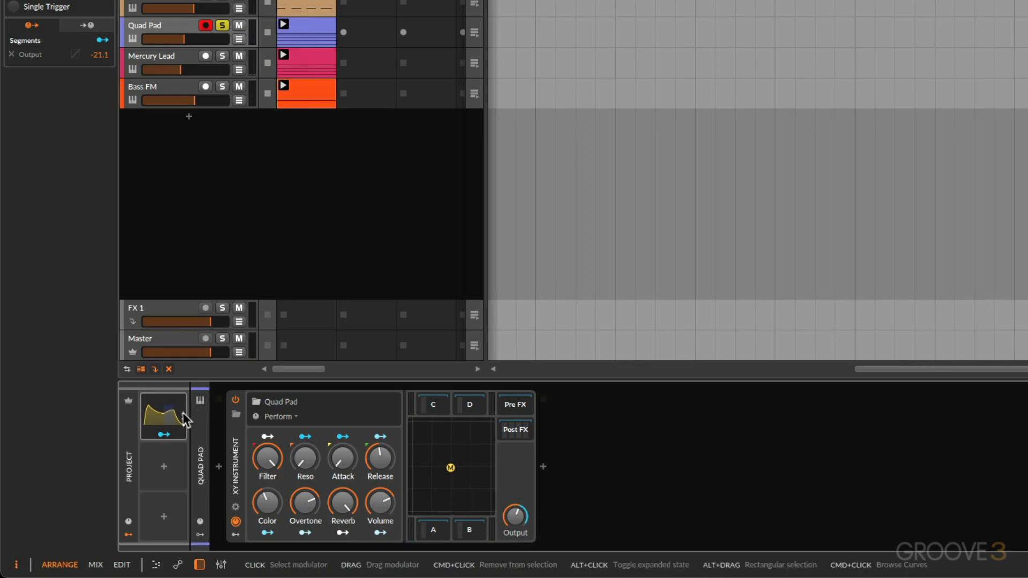
- Set the note source for the Quad Pad track's modulators to the E-Kick track
click(205, 425)
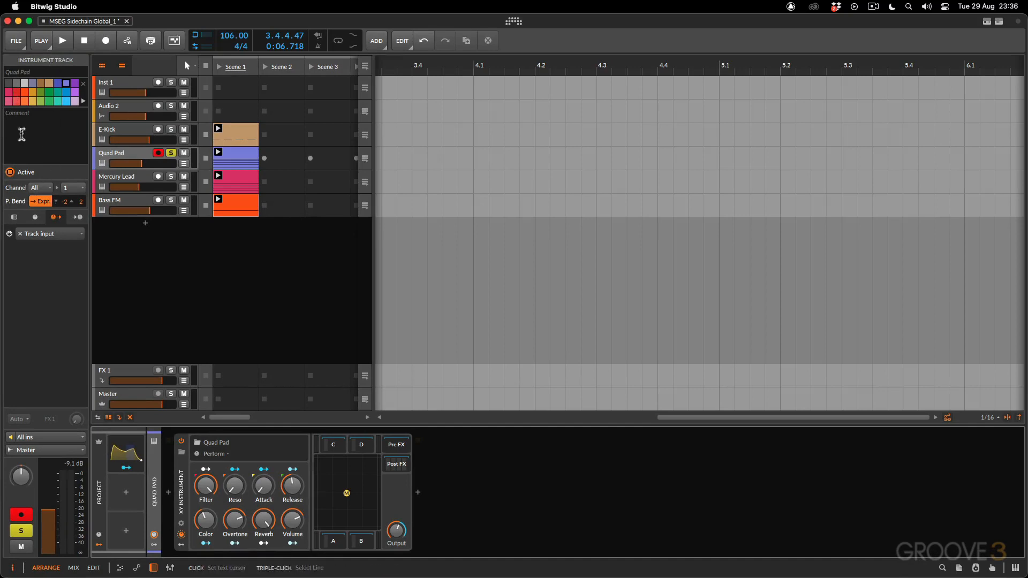
click(13, 218)
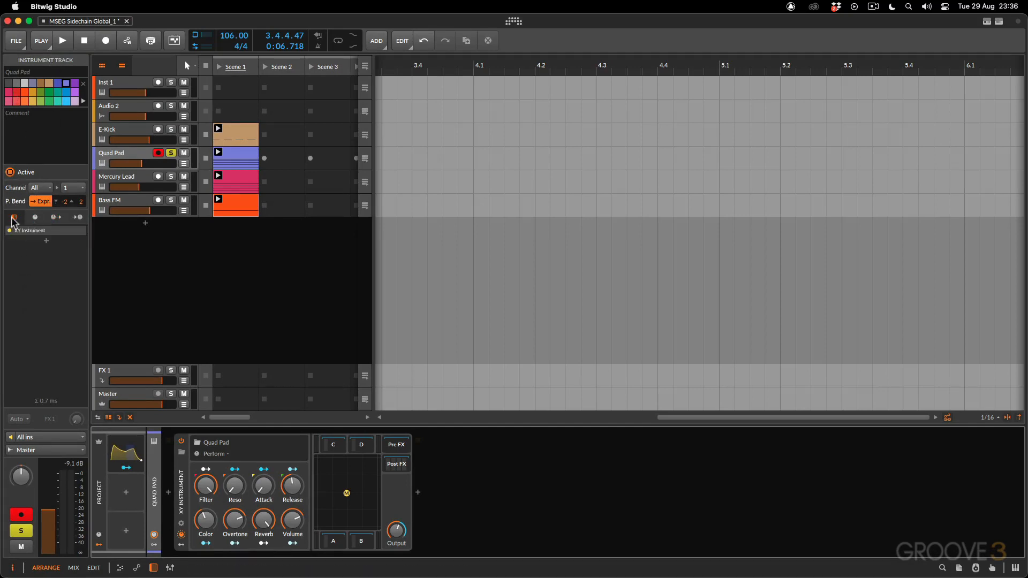
click(35, 217)
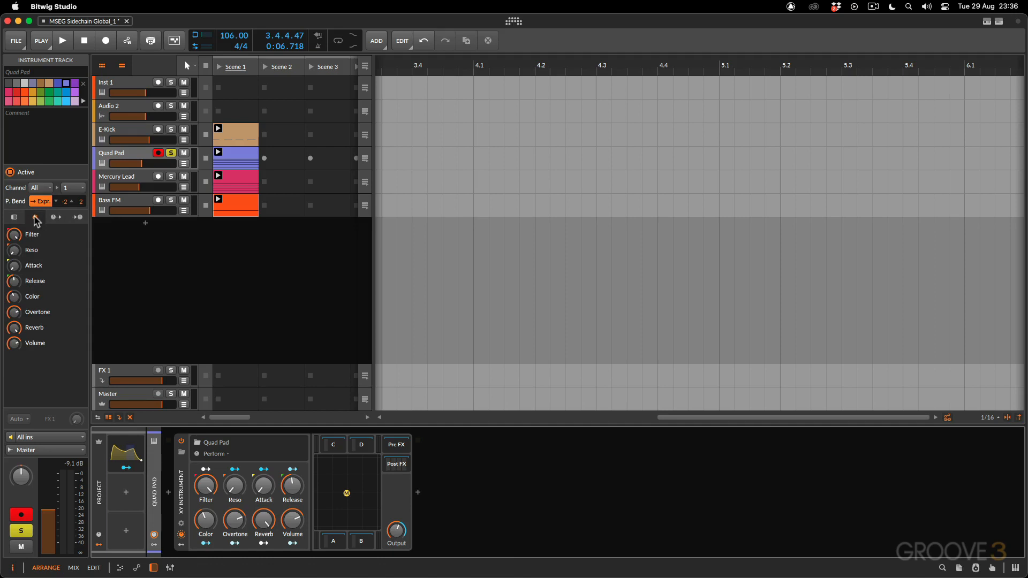
click(54, 218)
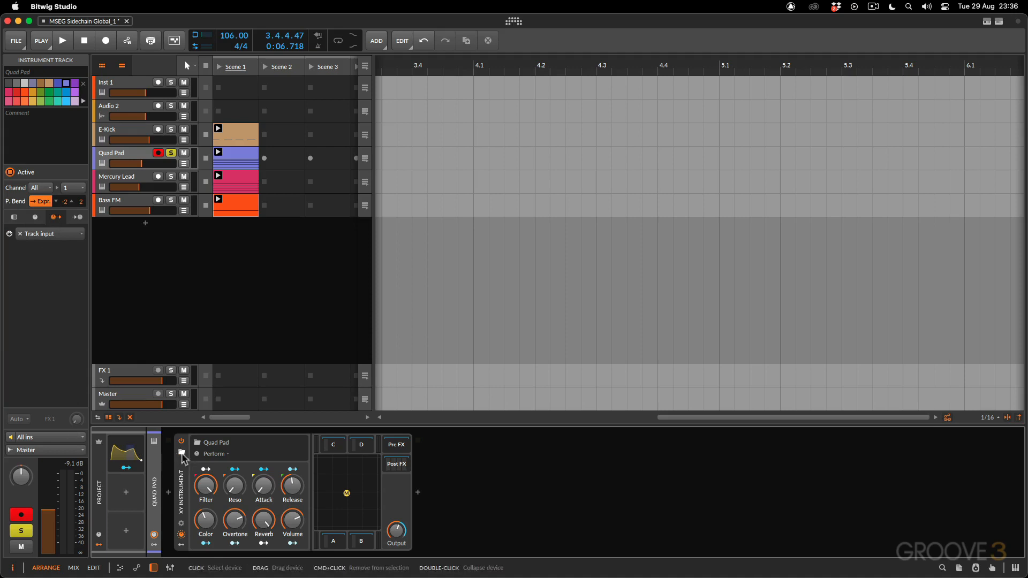
click(50, 234)
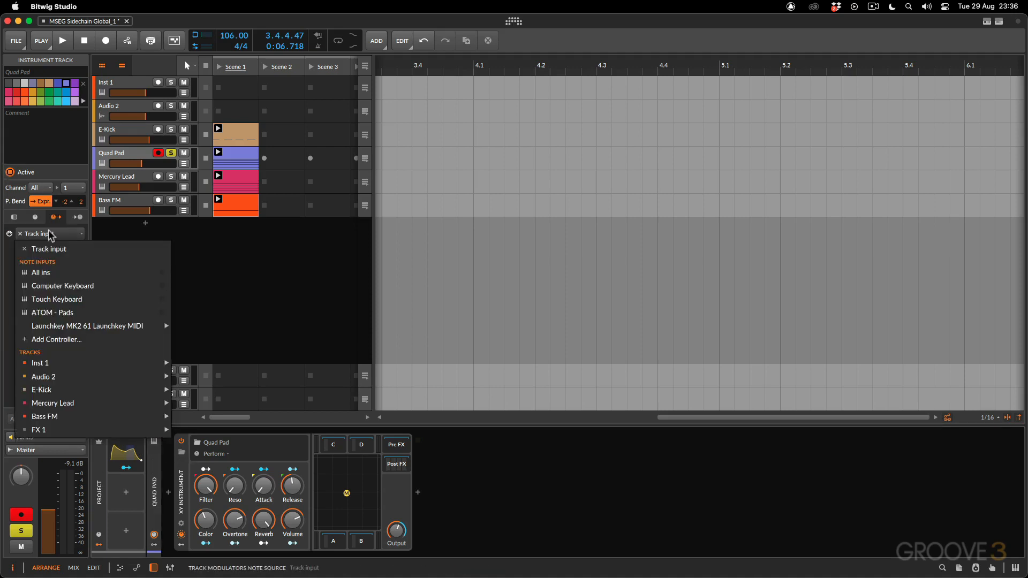
mouse_move(155, 391)
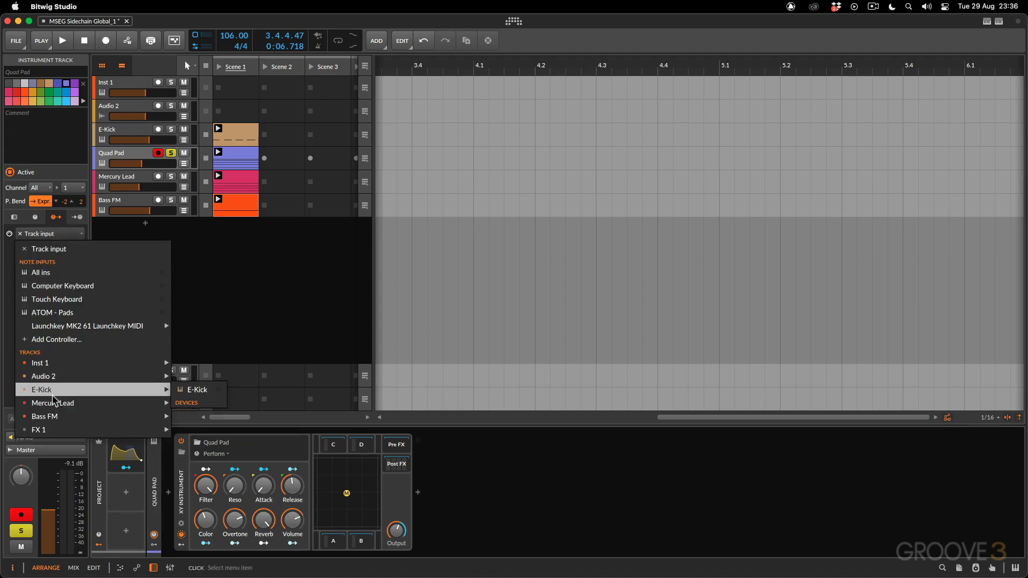
click(197, 390)
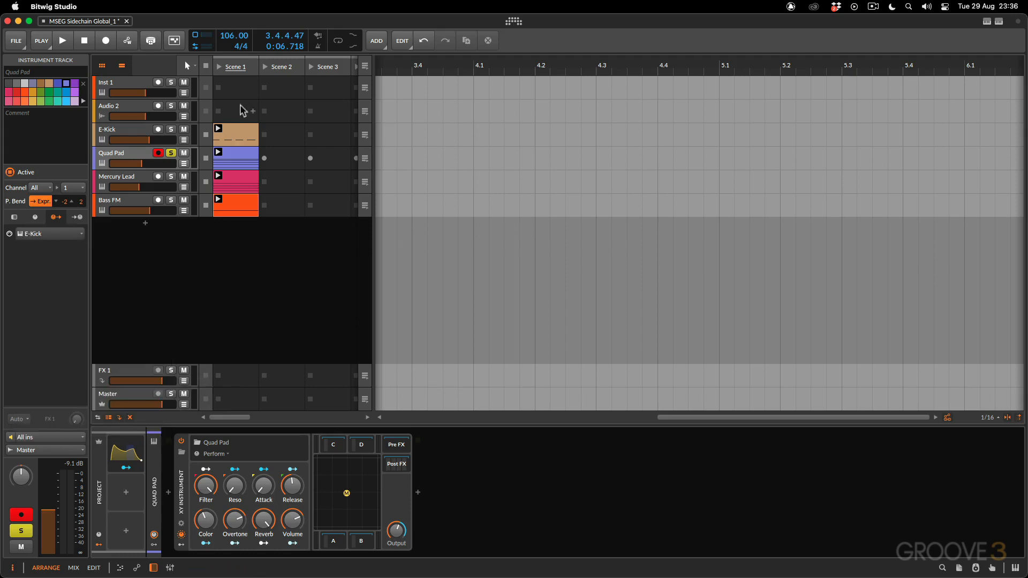
- Inspect the notes in the E-Kick clip, and play the project with the Quad Pad devices shown
double_click(236, 132)
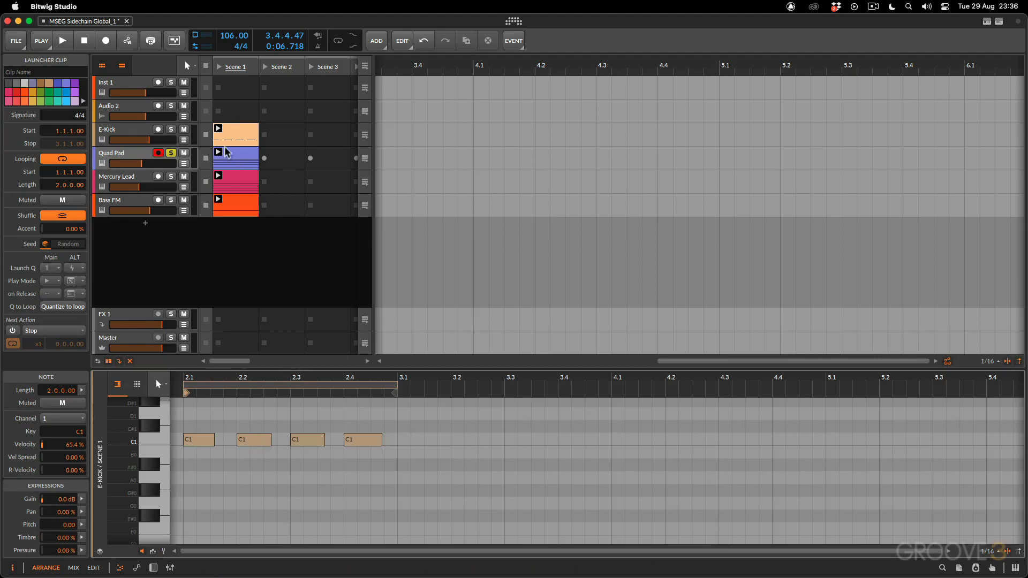
double_click(135, 154)
key(space)
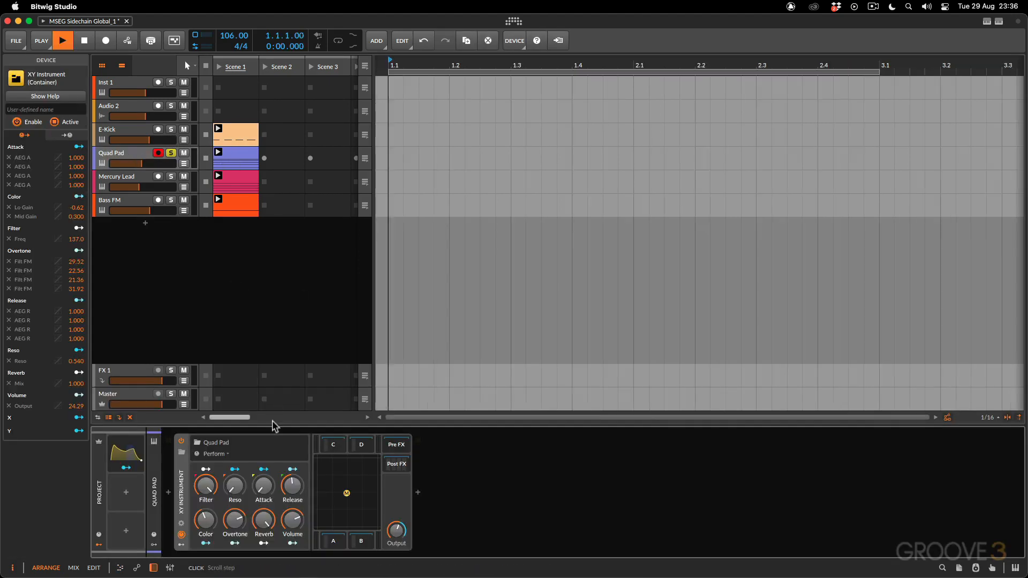
- Expand the Segments modulator and set it to One-shot mode with an 8th note timebase
click(124, 459)
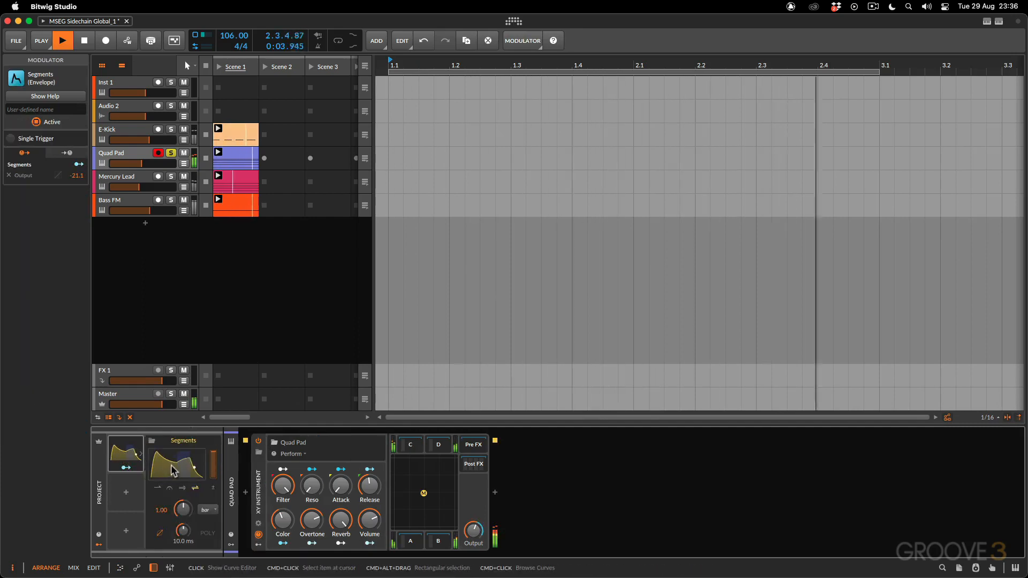
key(space)
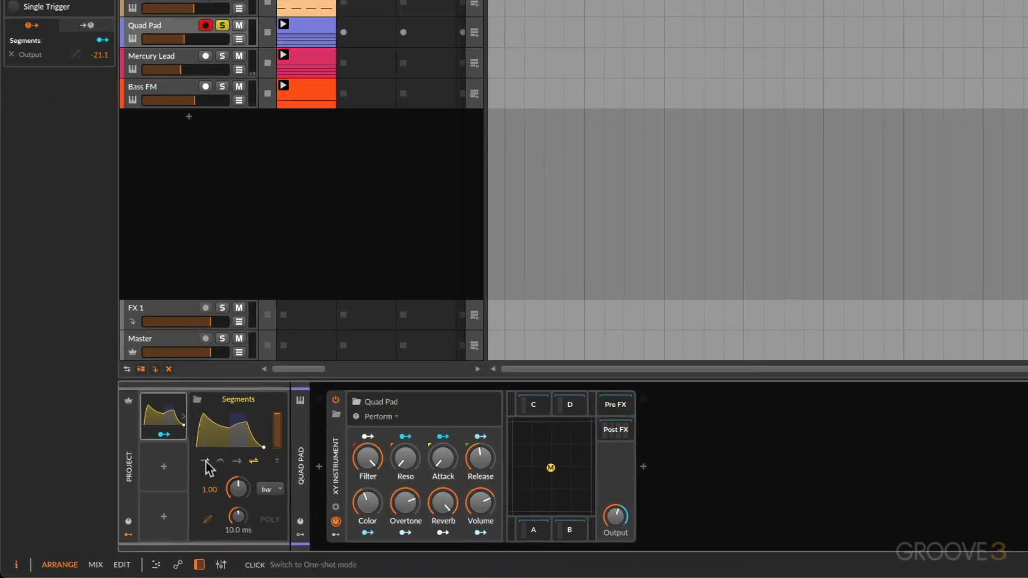
click(205, 461)
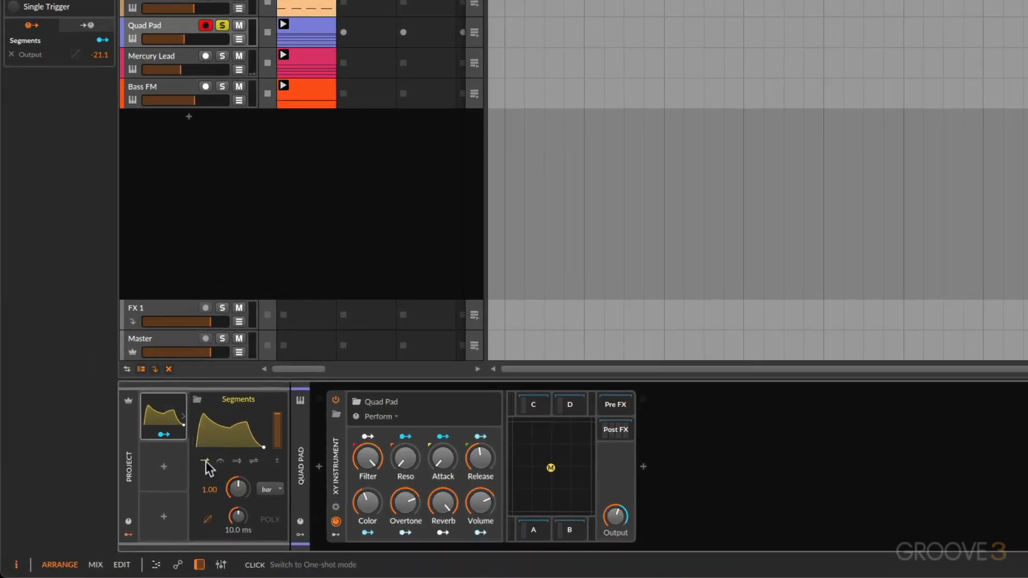
click(267, 488)
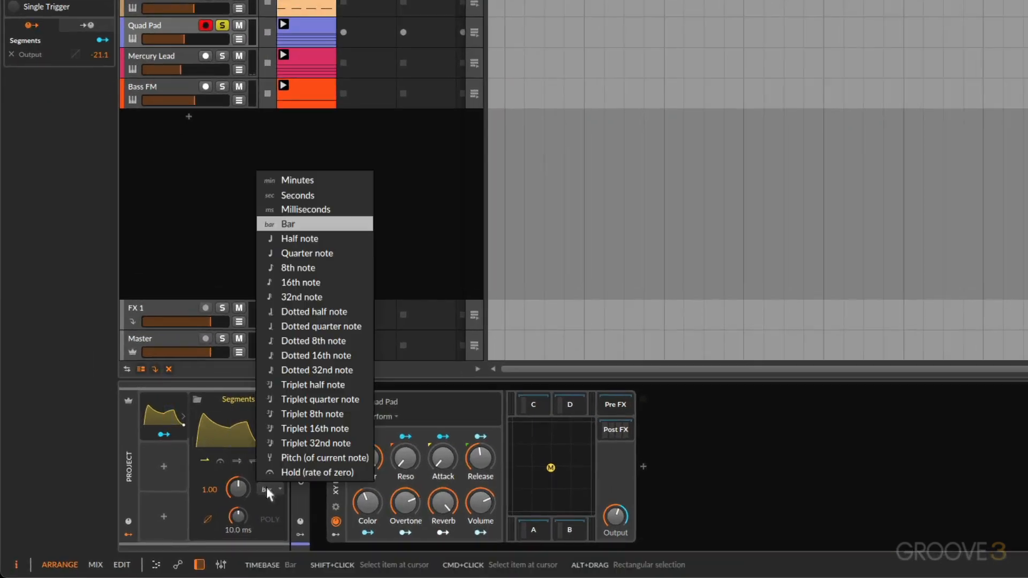
click(290, 266)
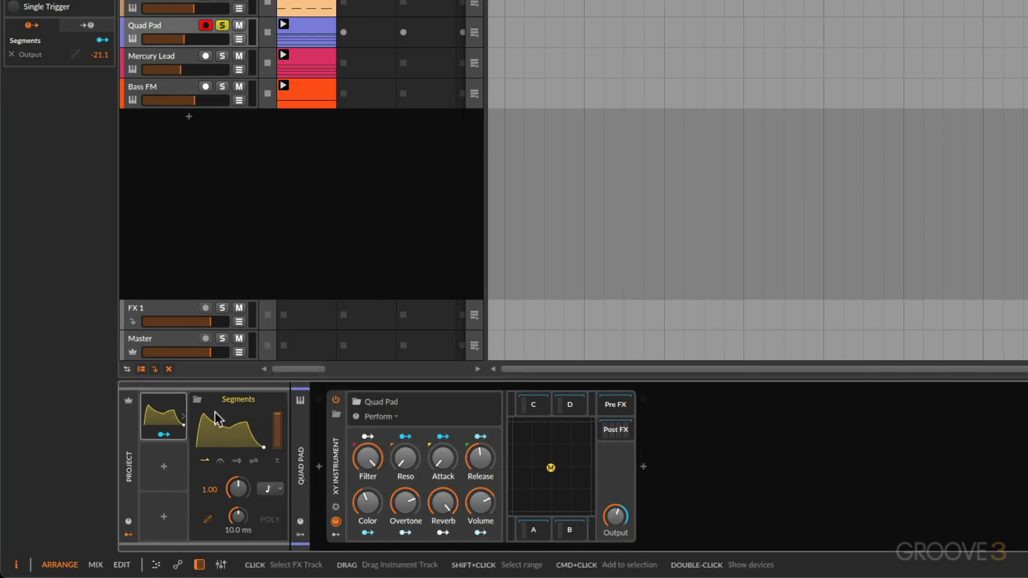
- In the Segments curve editor, delete the three middle points and raise the start point to 100%
click(217, 430)
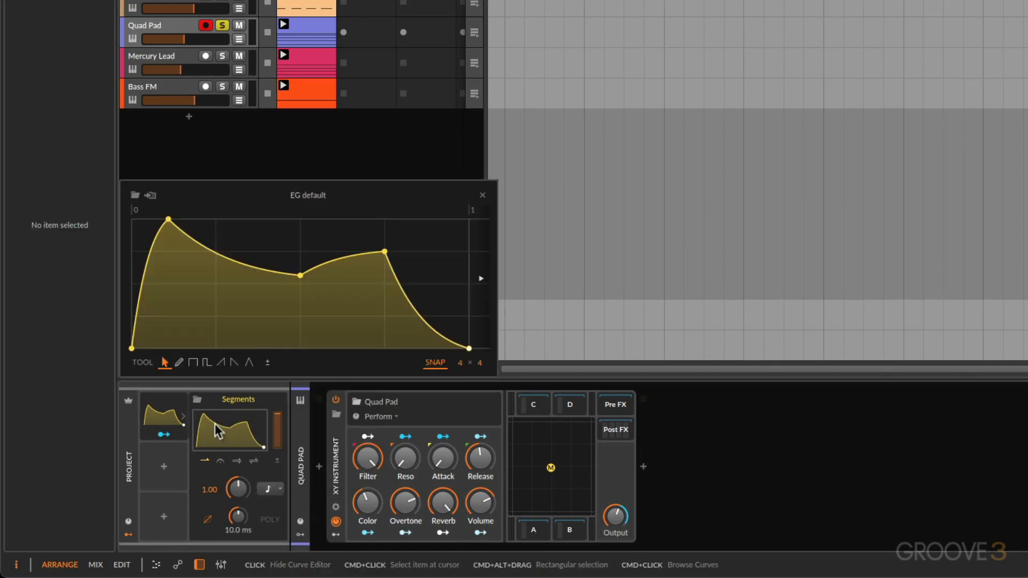
double_click(168, 219)
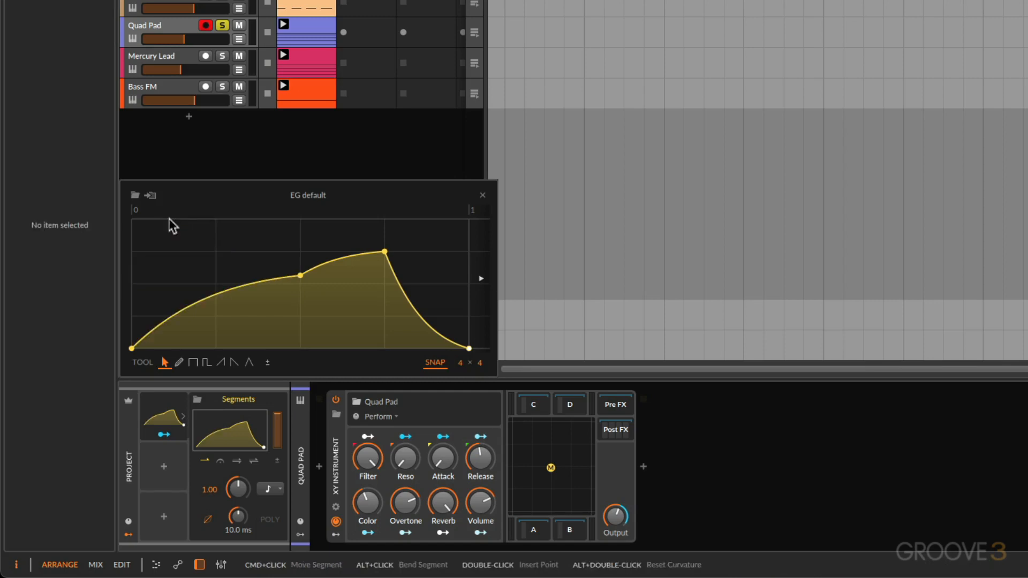
double_click(300, 275)
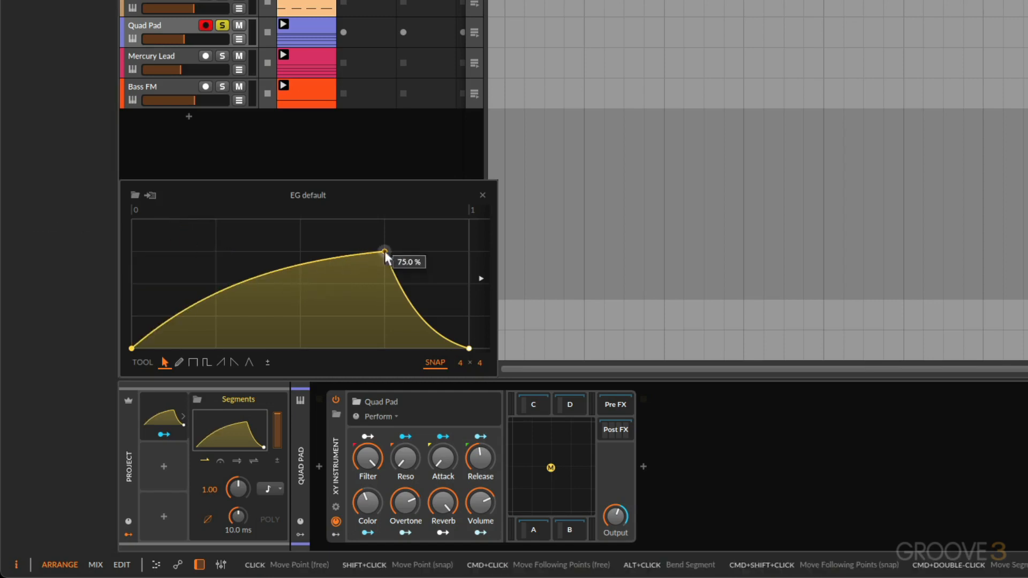
double_click(385, 251)
drag(131, 349, 132, 219)
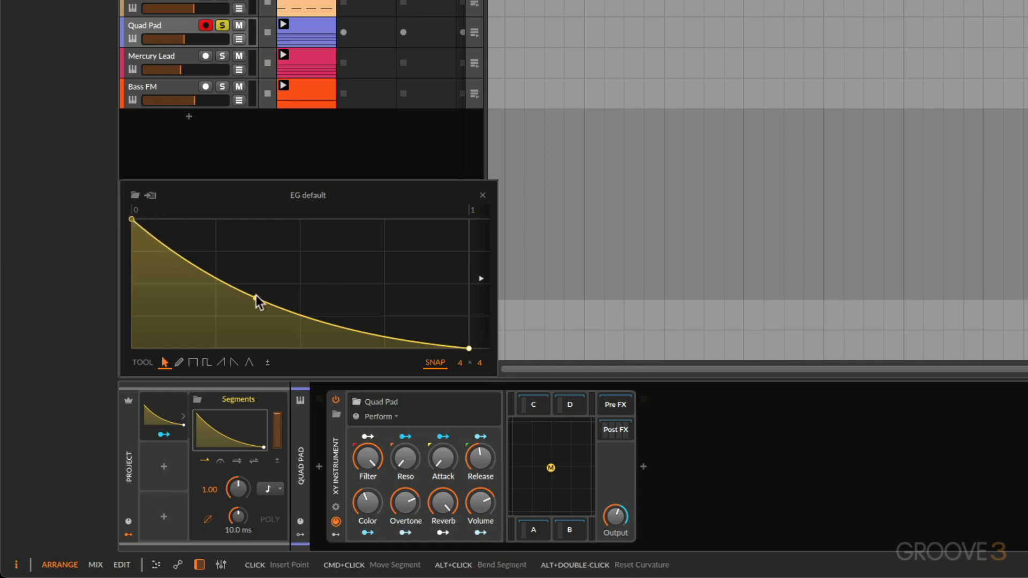
- During playback, bend the Segments curve into a convex decay with a curvature of -68.0%
key(space)
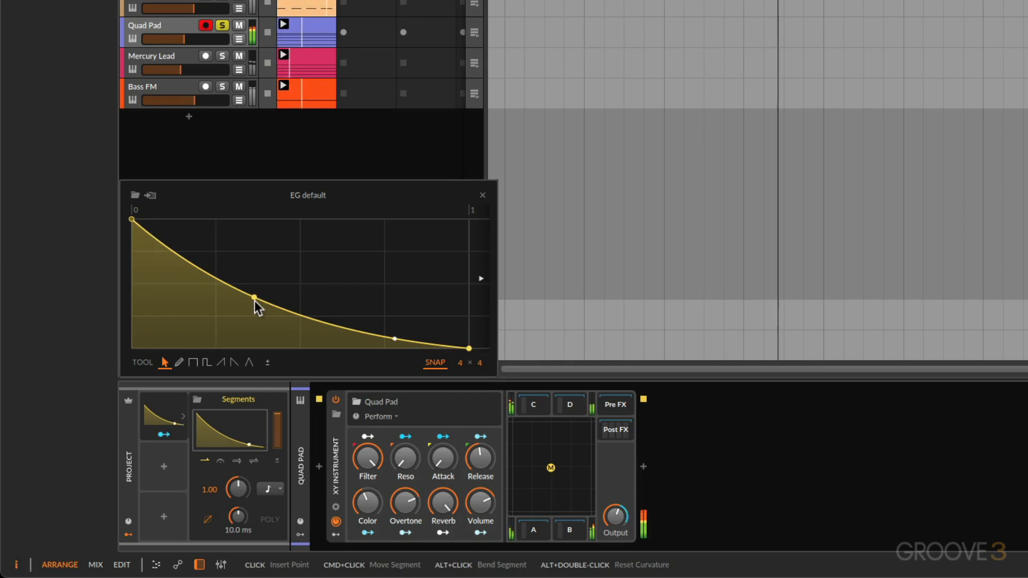
drag(255, 300, 214, 337)
drag(215, 303, 215, 226)
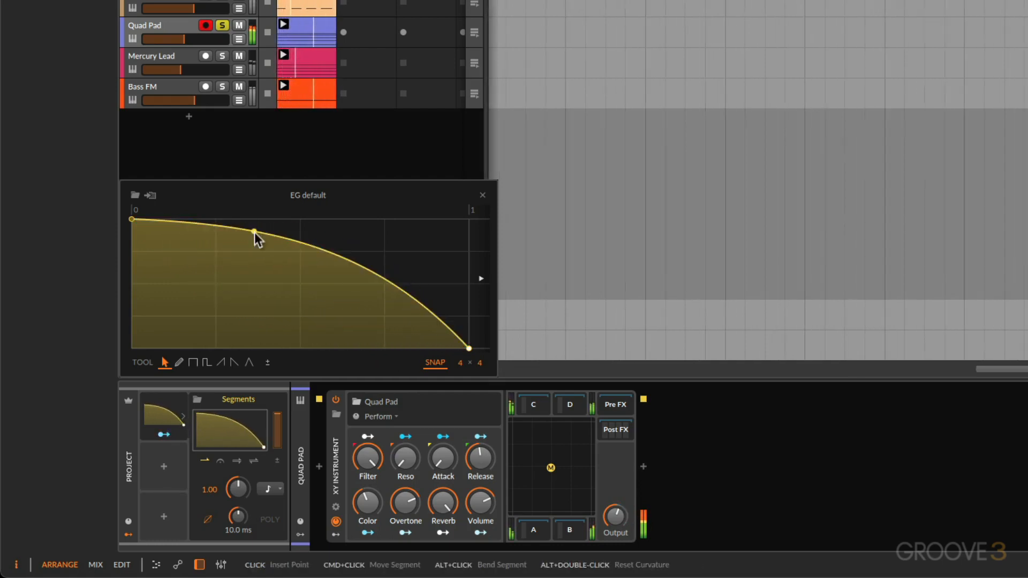
key(space)
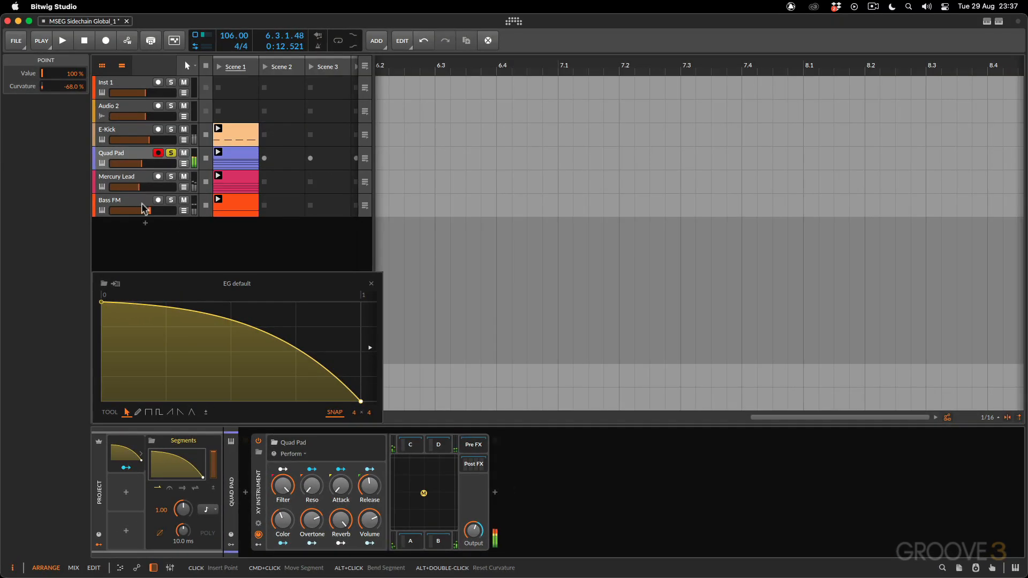
- Adjust the Segments modulation depth on the Quad Pad XY Instrument's Output and audition the ducking
click(131, 153)
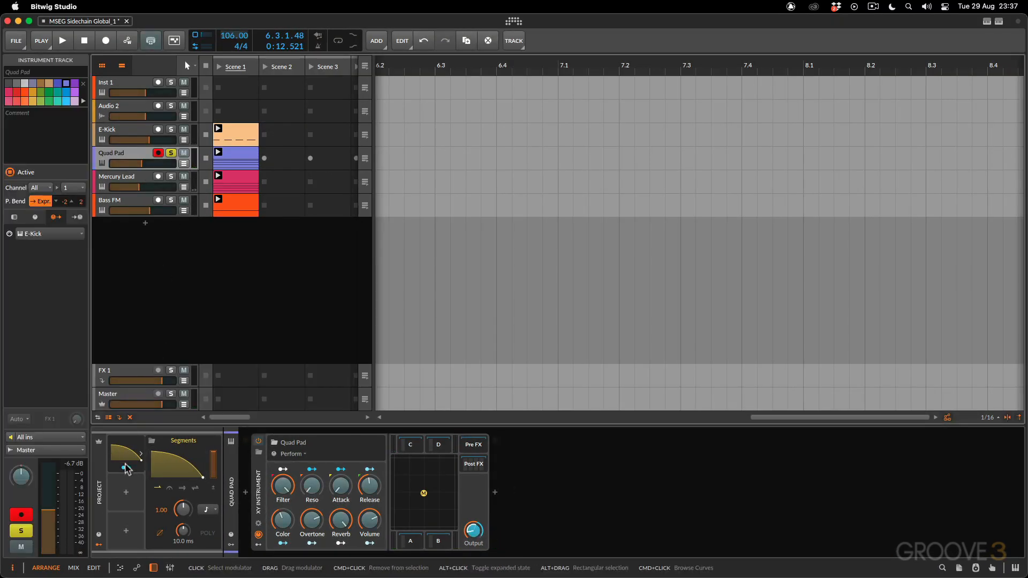
drag(474, 530, 474, 534)
key(space)
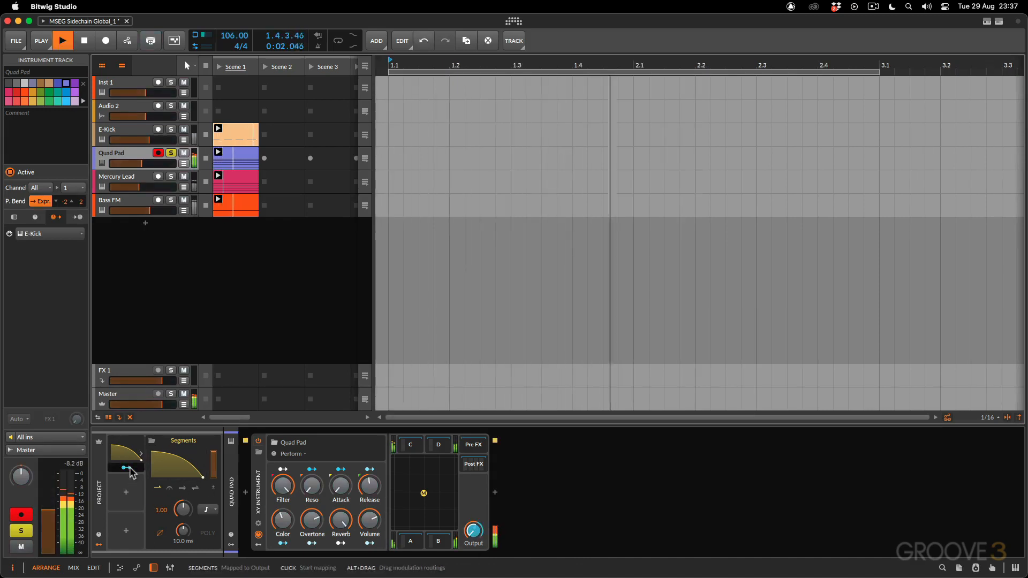
key(space)
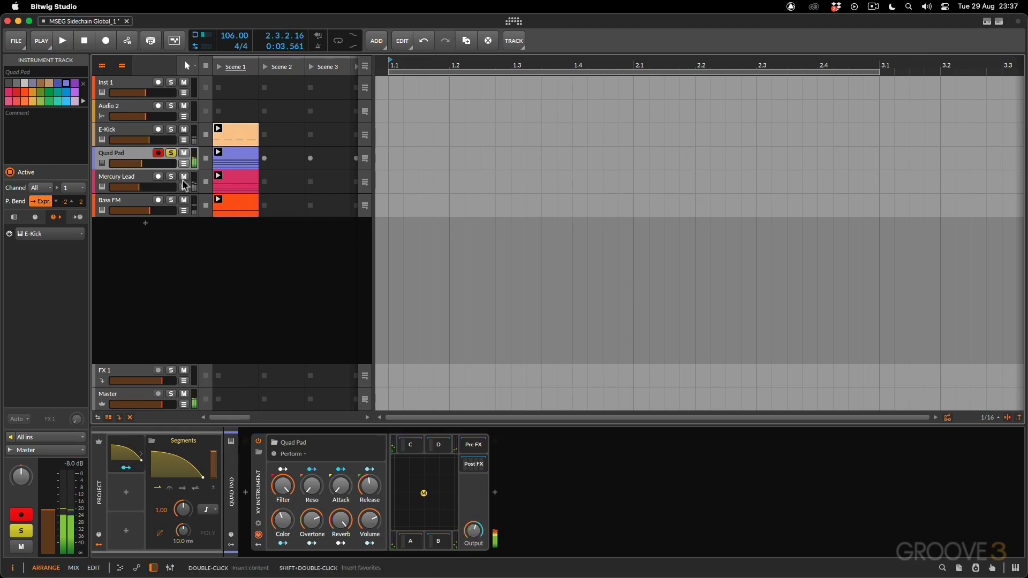
- Move the solo from Quad Pad to Mercury Lead and select the Mercury Lead track
click(171, 153)
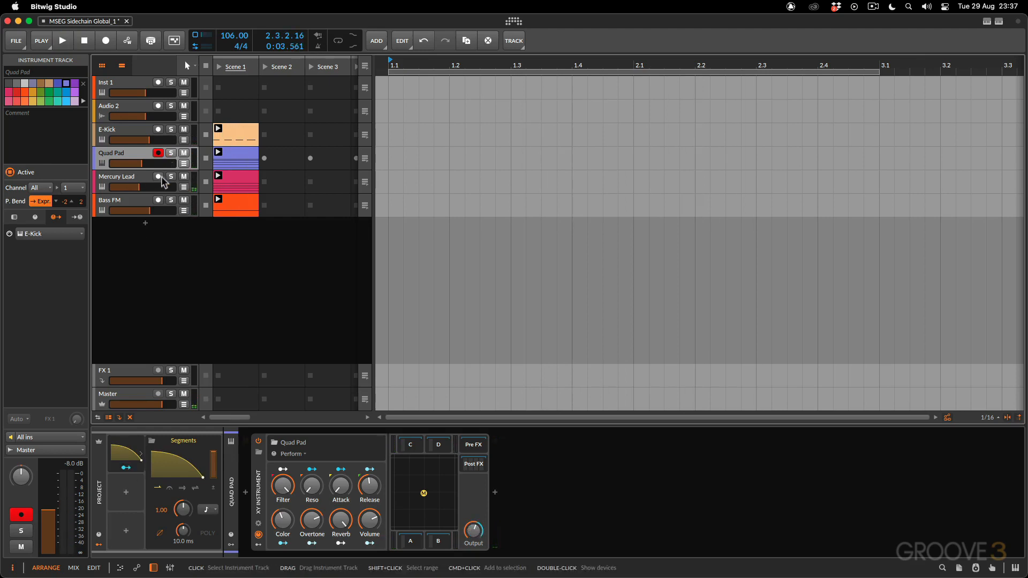
click(171, 177)
click(145, 183)
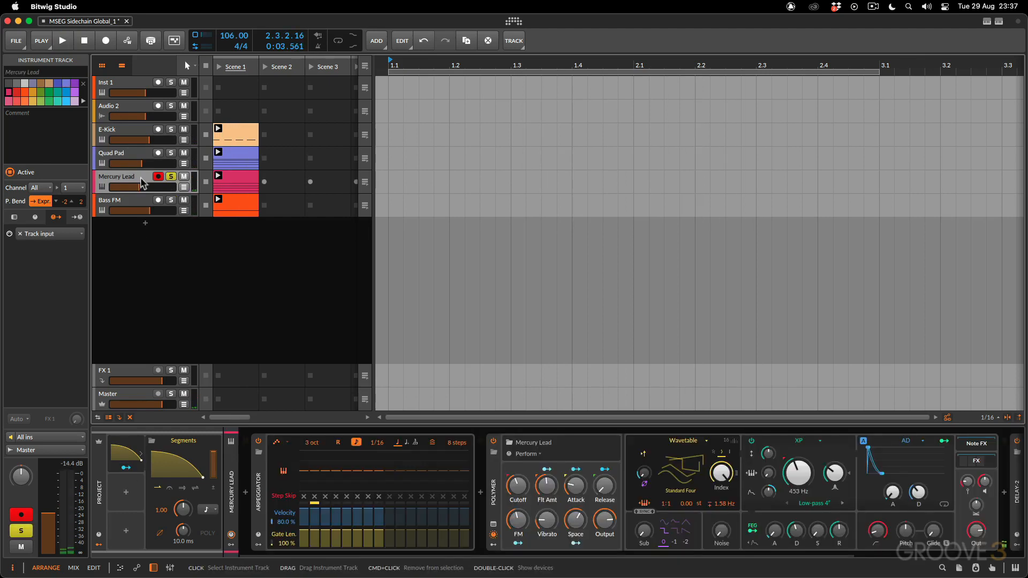
- Map the project-level Segments modulator to the Mercury Lead Polymer's Out level as a reduction and audition it
click(121, 470)
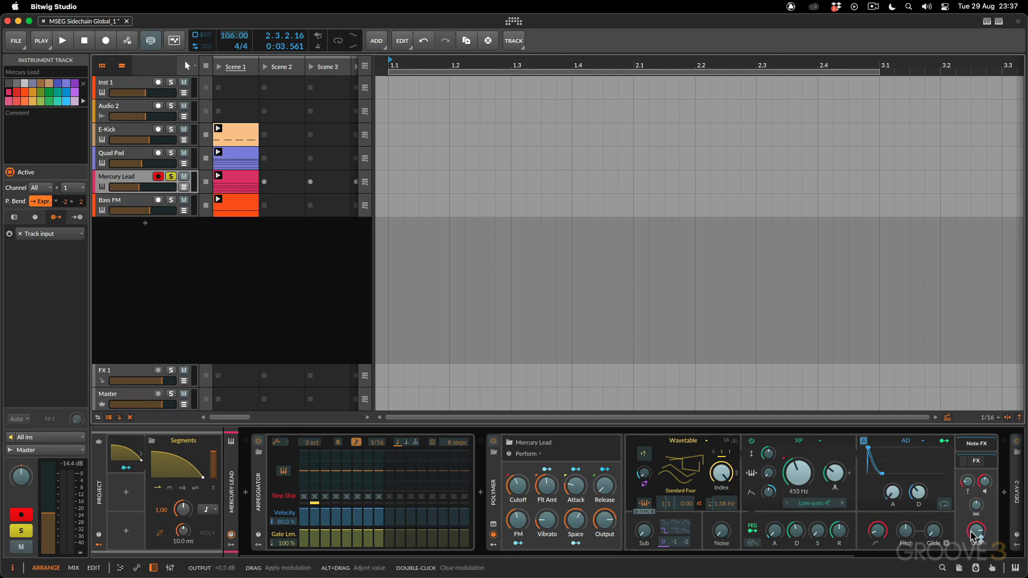
drag(973, 536, 976, 533)
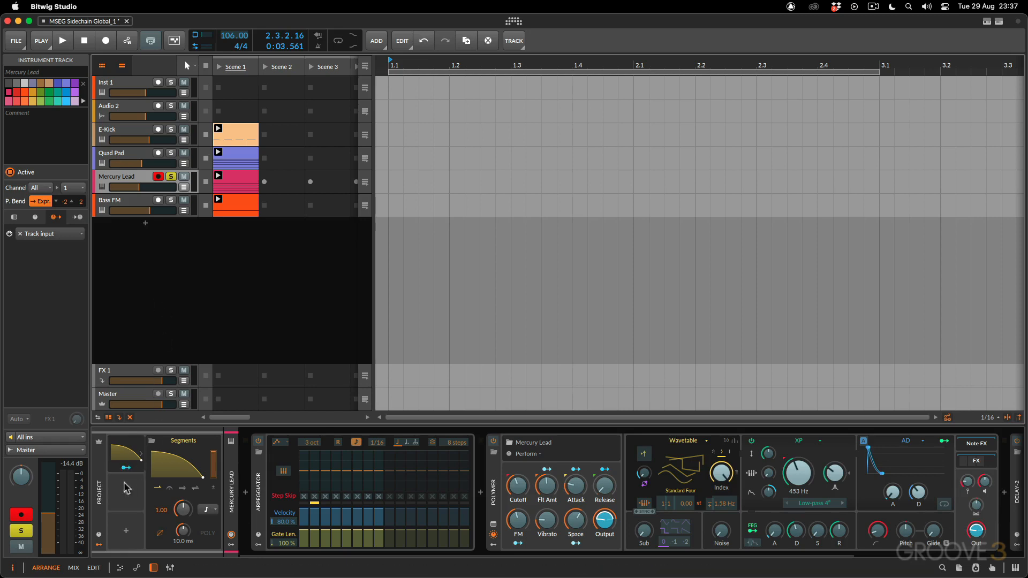
key(space)
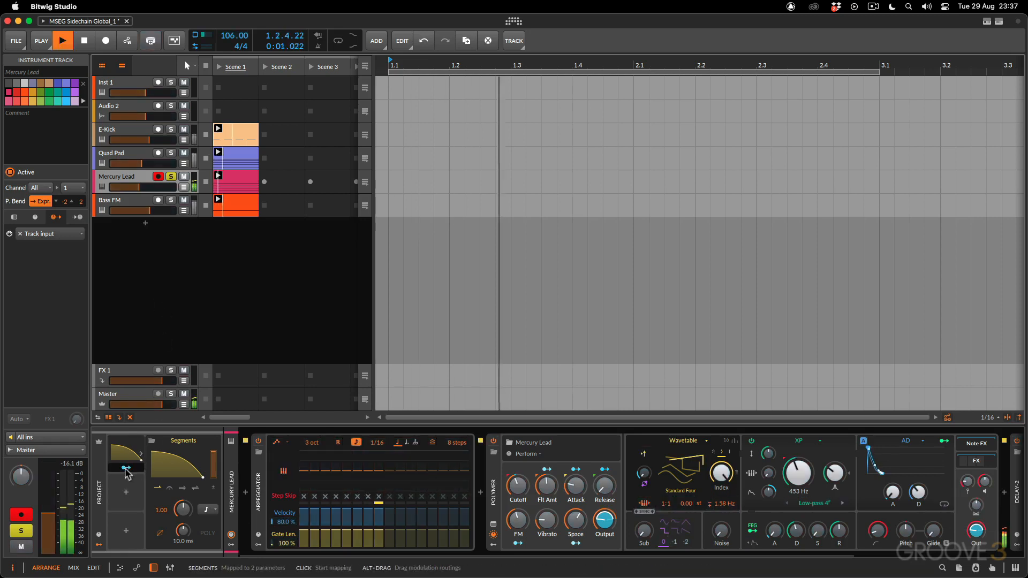
- Open the Segments curve editor during playback and bend the decay to a curvature of -84.0%
click(126, 462)
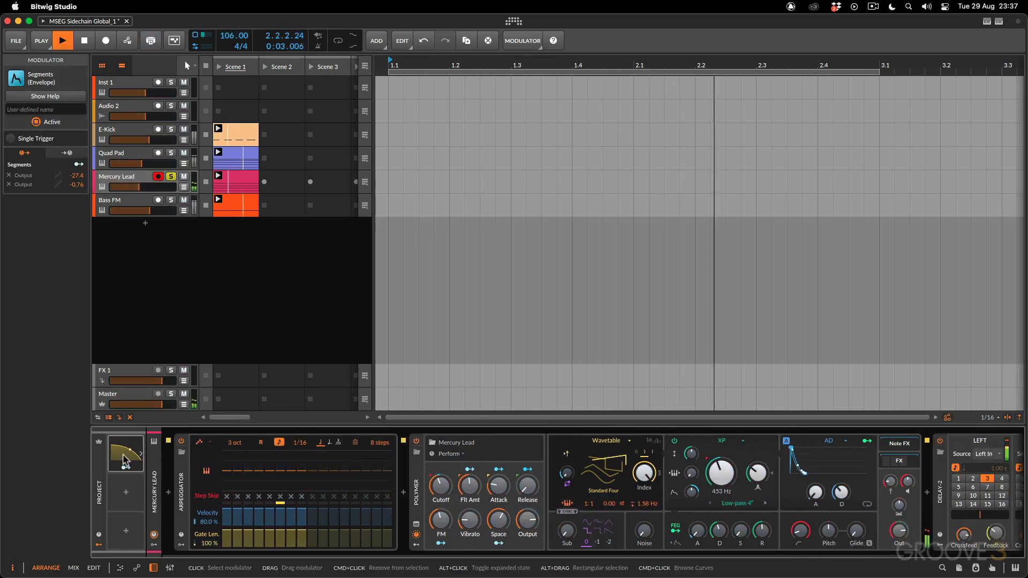
click(168, 469)
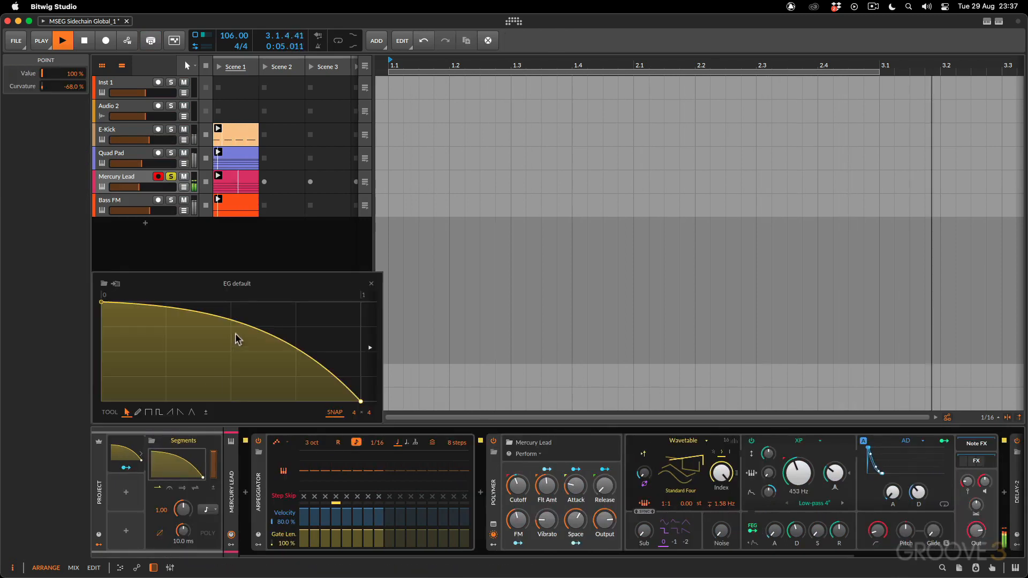
mouse_move(231, 324)
mouse_down()
mouse_move(231, 389)
mouse_move(236, 318)
mouse_up()
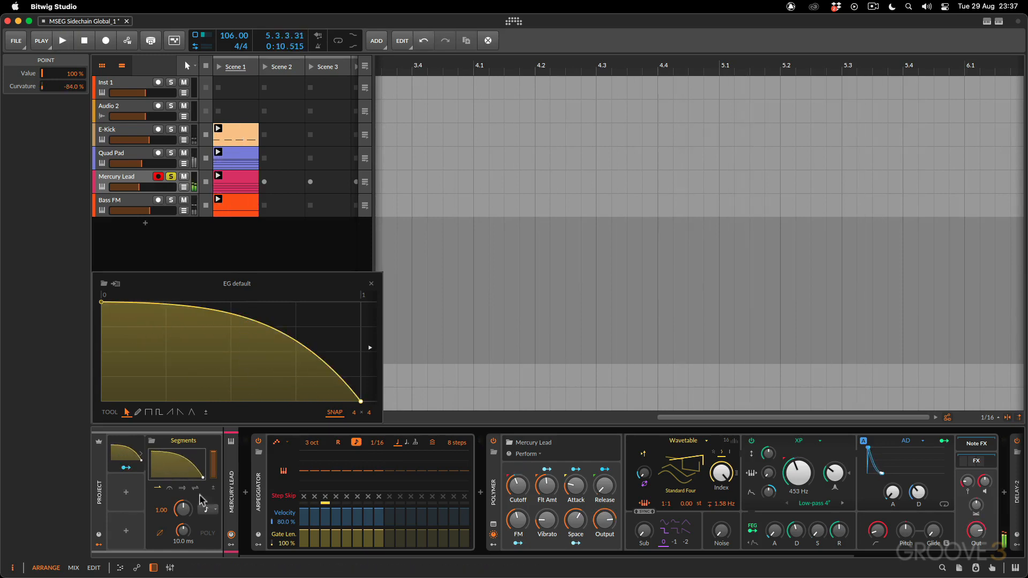
- Choose 16th note as the Segments timebase and audition the Mercury Lead ducking
click(208, 509)
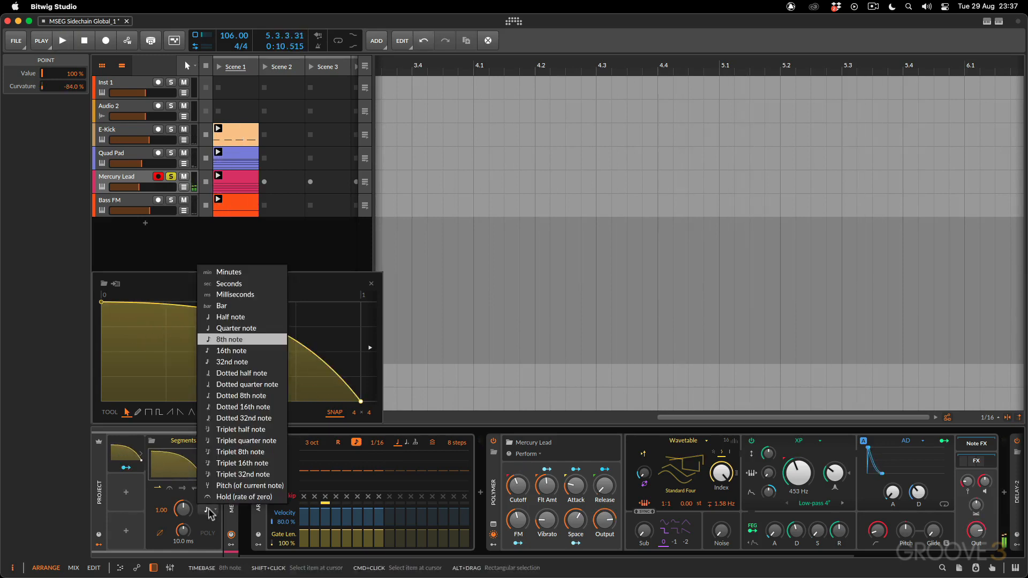
click(234, 350)
key(space)
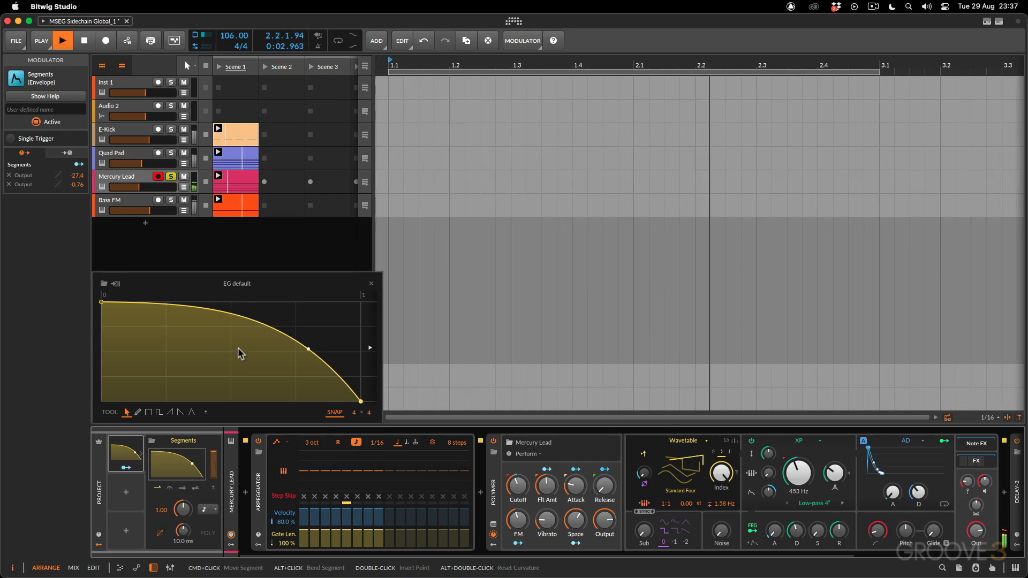
key(space)
- Try an 8th note timebase for Segments and play the Mercury Lead to hear the slower ducking
click(212, 513)
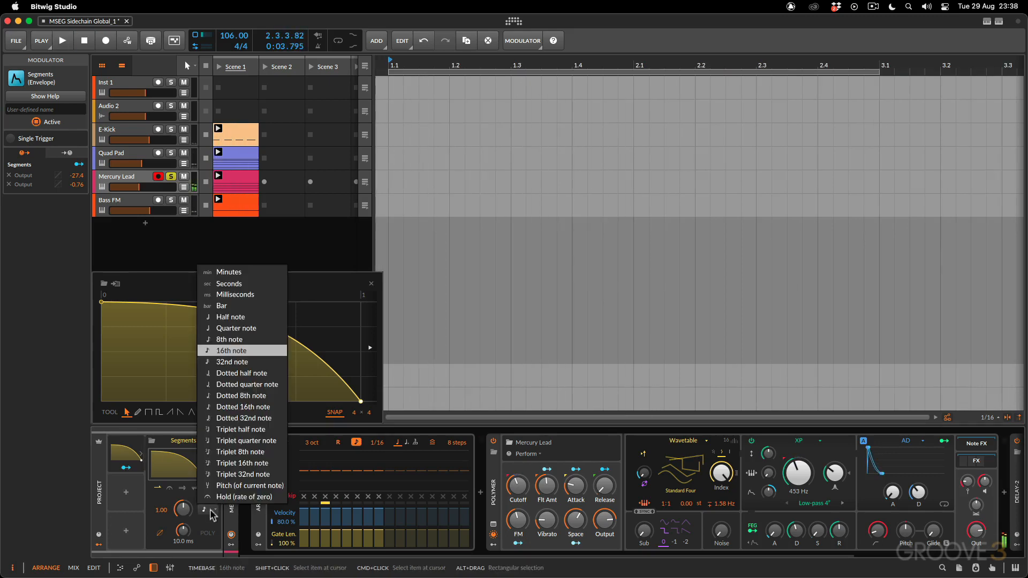
click(236, 339)
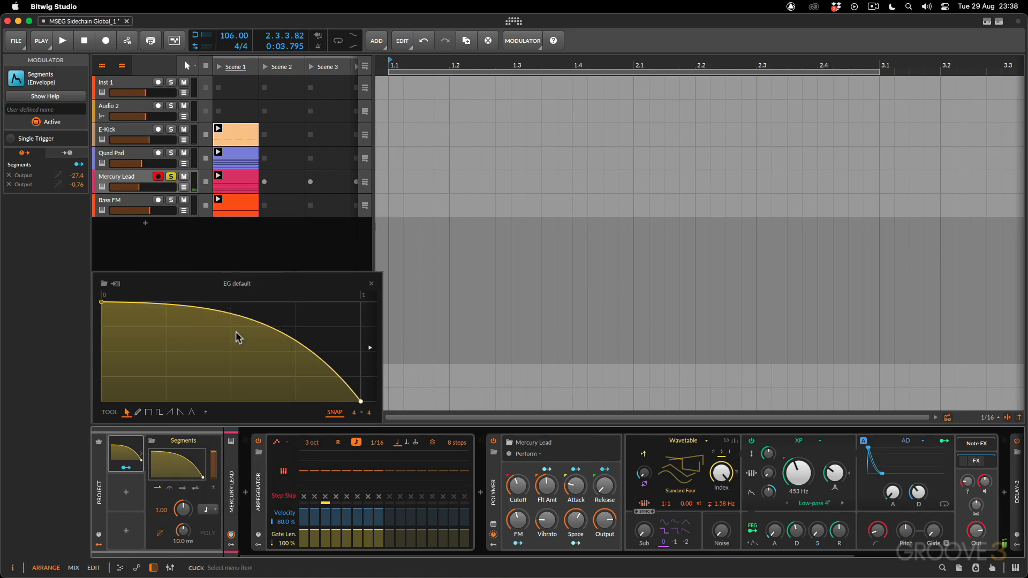
key(space)
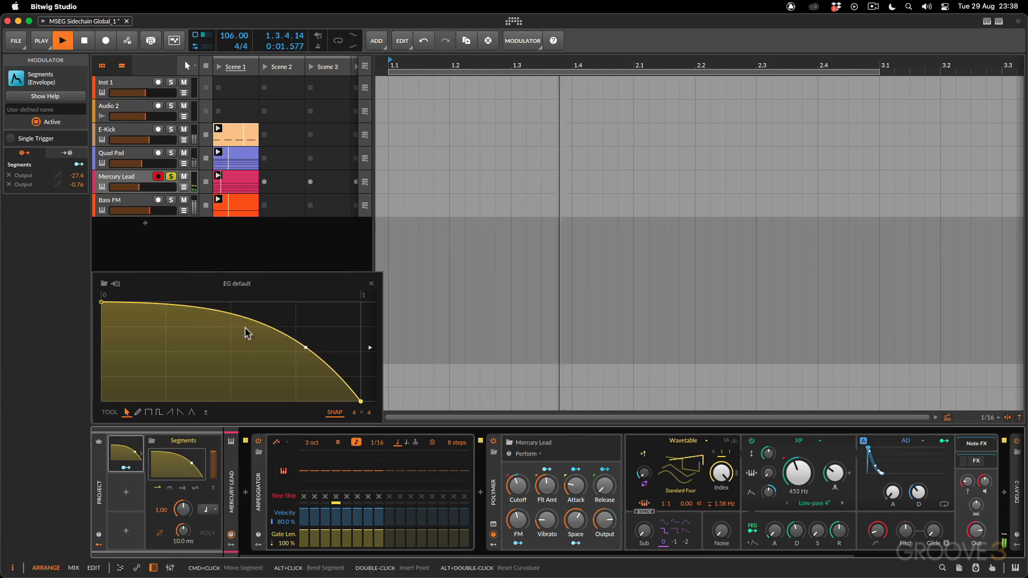
- Flatten the Segments curve to a curvature of -52.0% and return its timebase to 16th note
drag(253, 322, 252, 284)
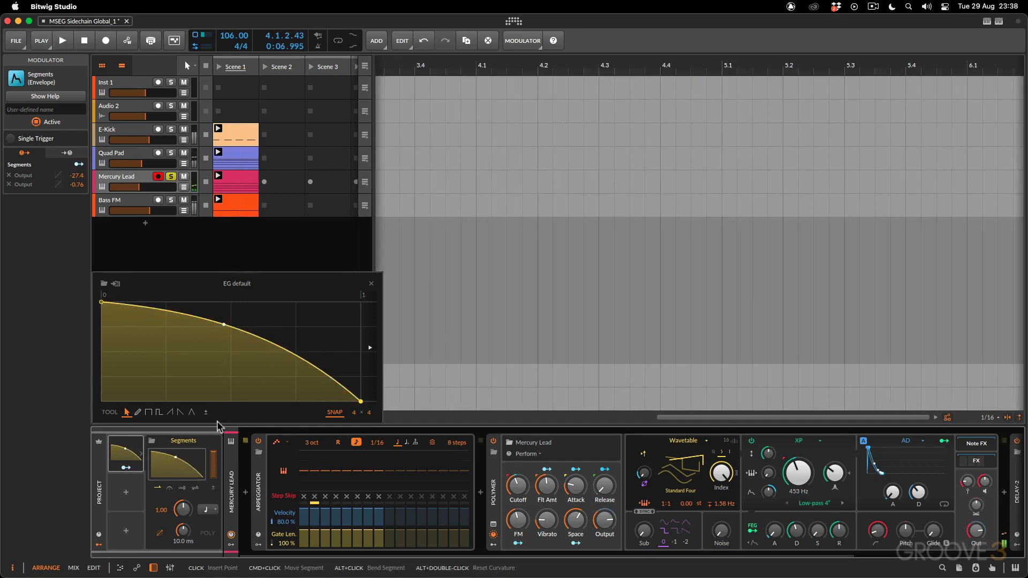
click(212, 510)
click(237, 350)
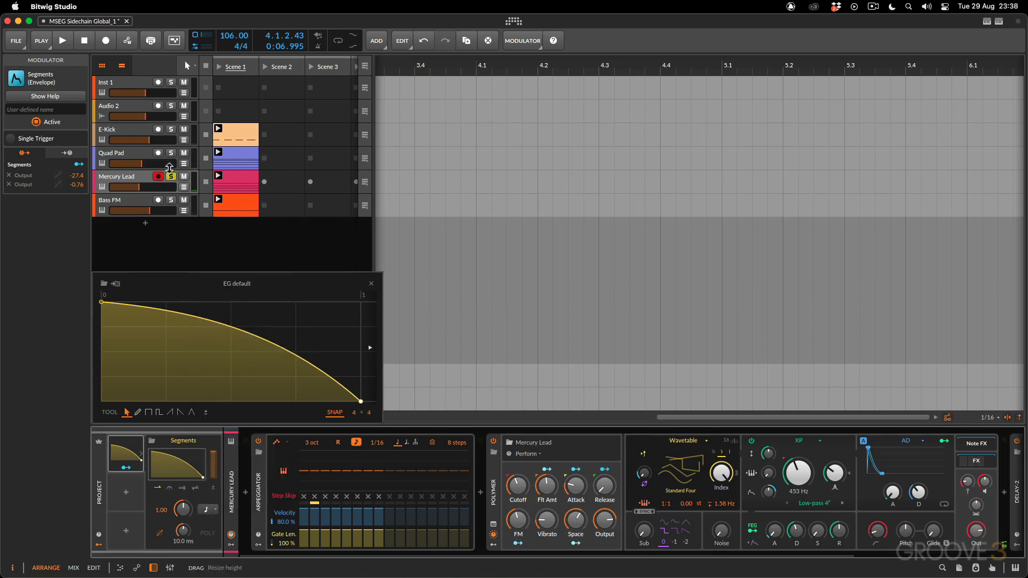
- Select the Bass FM track, solo it and audition it
click(141, 203)
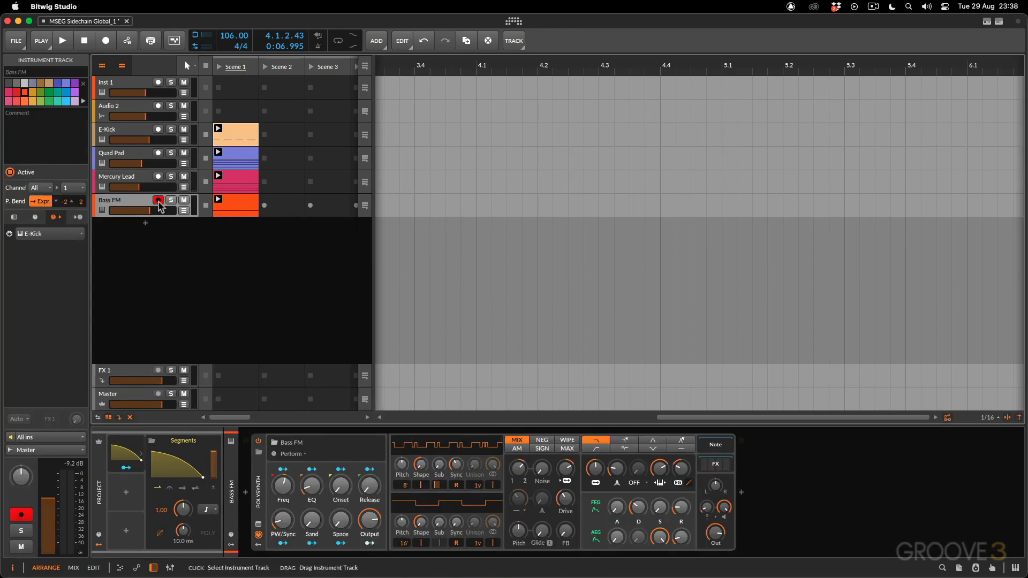
click(172, 201)
key(space)
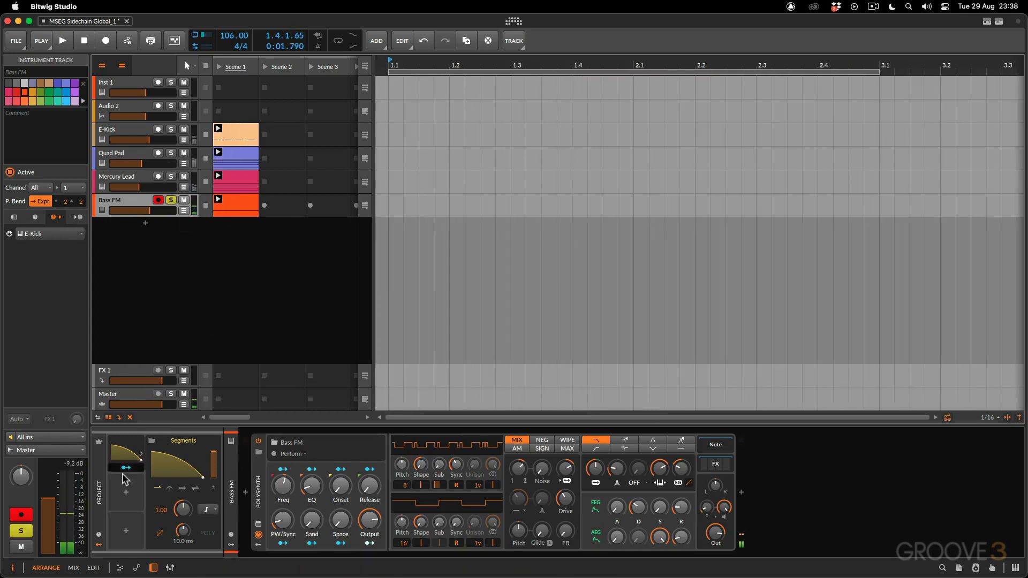
- Map the Segments modulation to the Bass FM Polysynth's Out level and audition the ducking with the curve editor open
drag(715, 532, 714, 532)
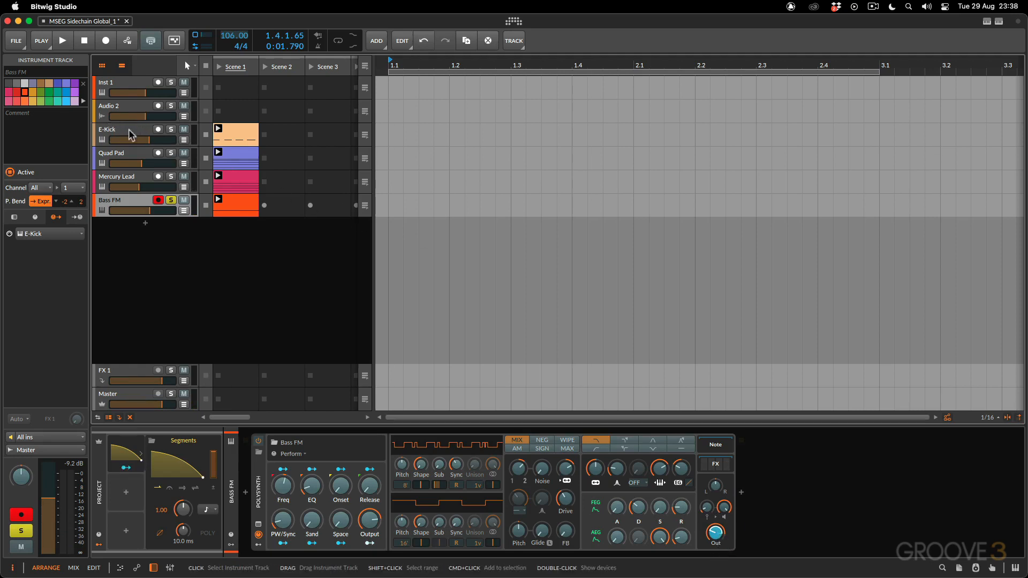
click(167, 464)
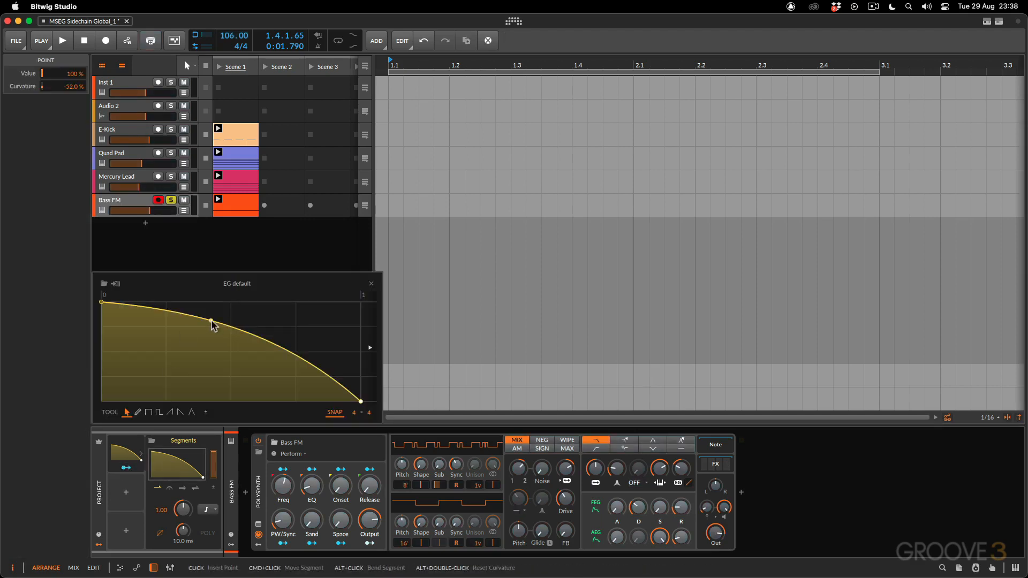
key(space)
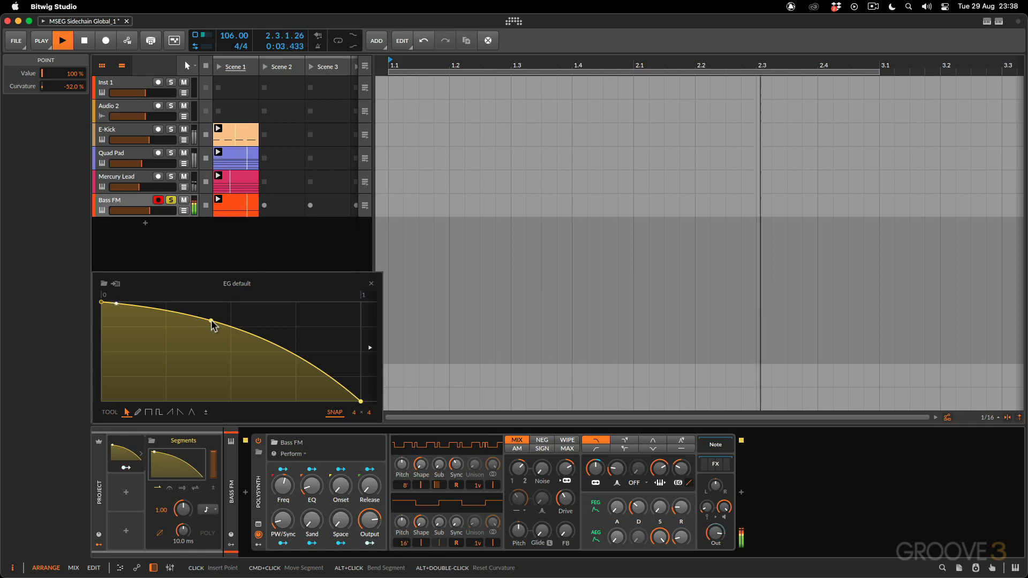
key(space)
- Unsolo the Bass FM track and step through the E-Kick, Quad Pad, Mercury Lead and Bass FM devices
click(171, 201)
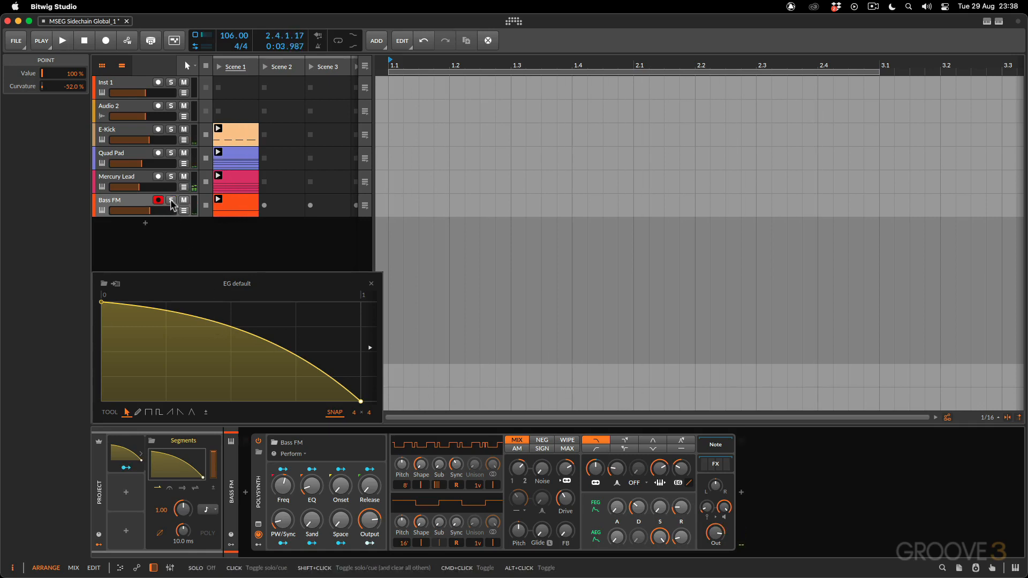
click(136, 134)
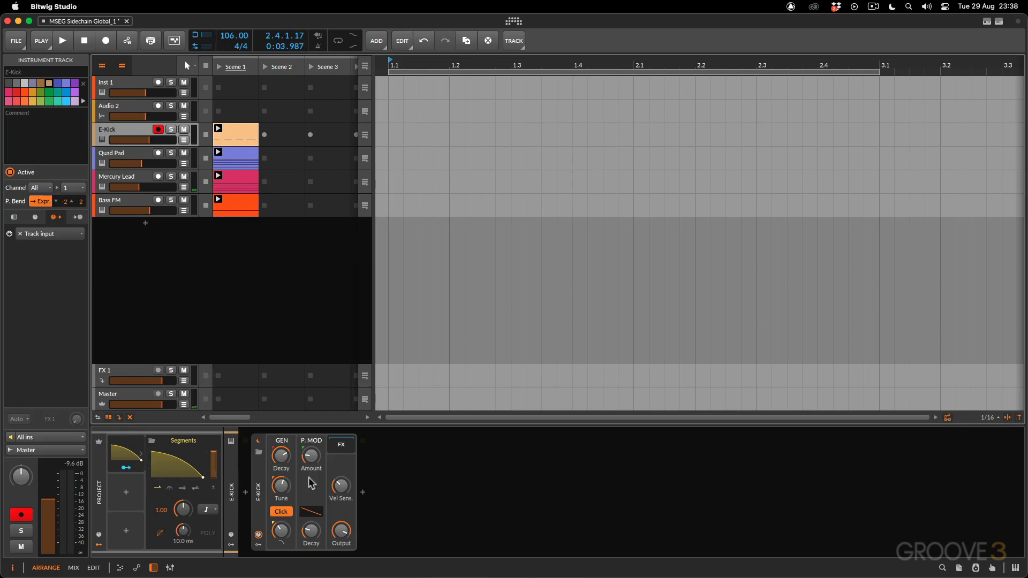
click(135, 159)
click(133, 181)
click(131, 205)
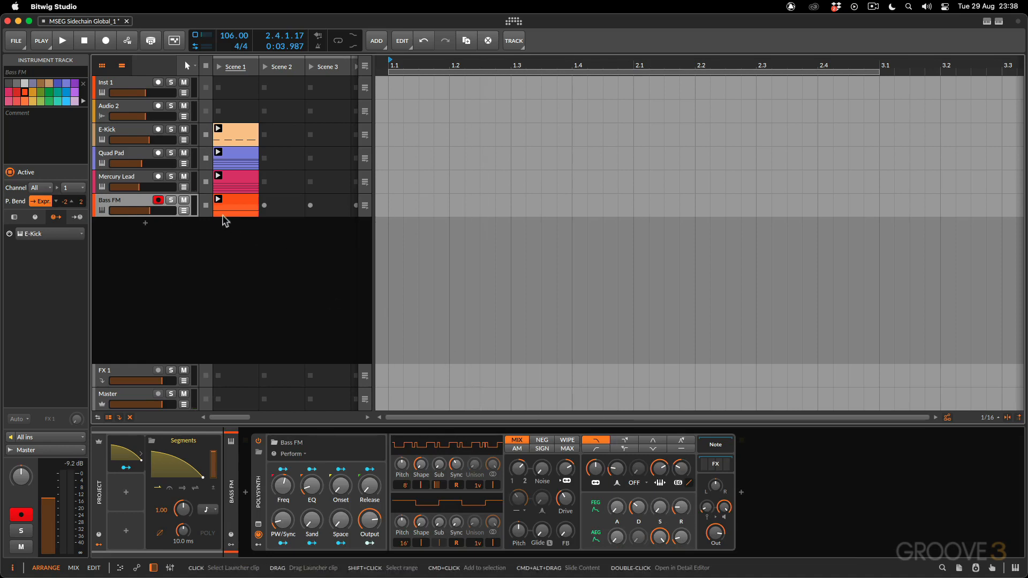
- While all tracks play, bend the Segments curve to a concave 94.0% curvature and back to a convex decay
key(space)
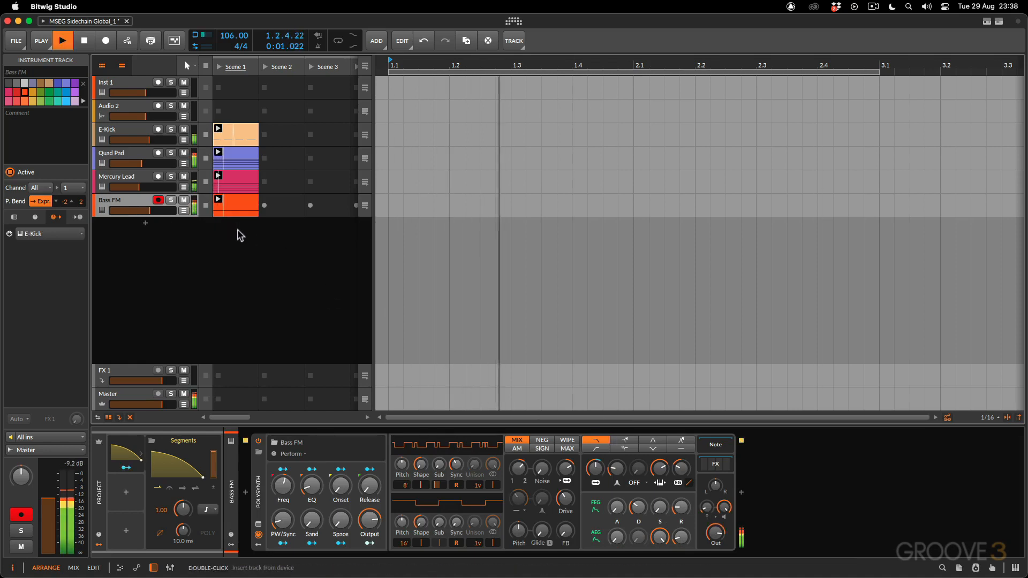
click(214, 457)
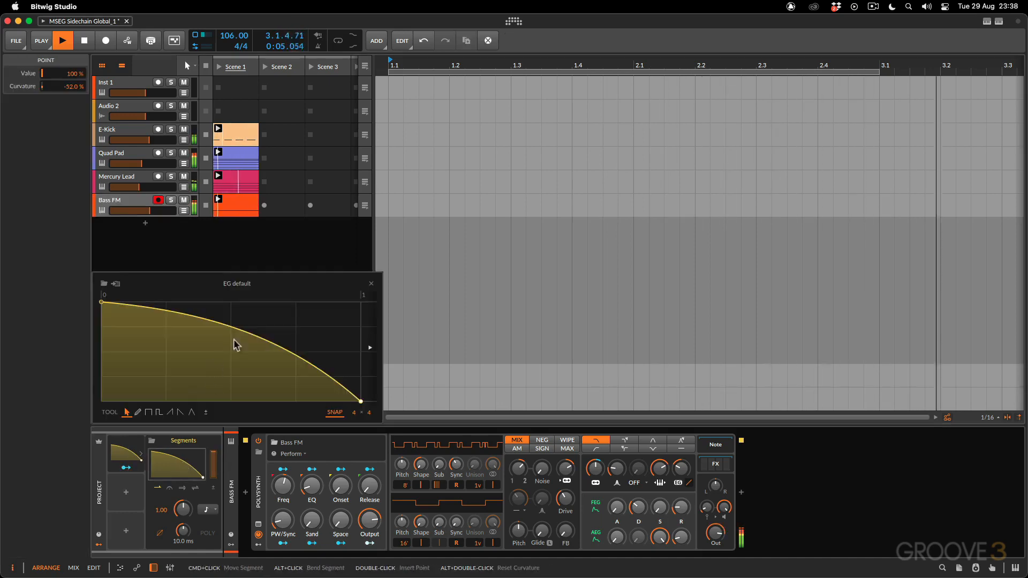
drag(236, 345, 235, 397)
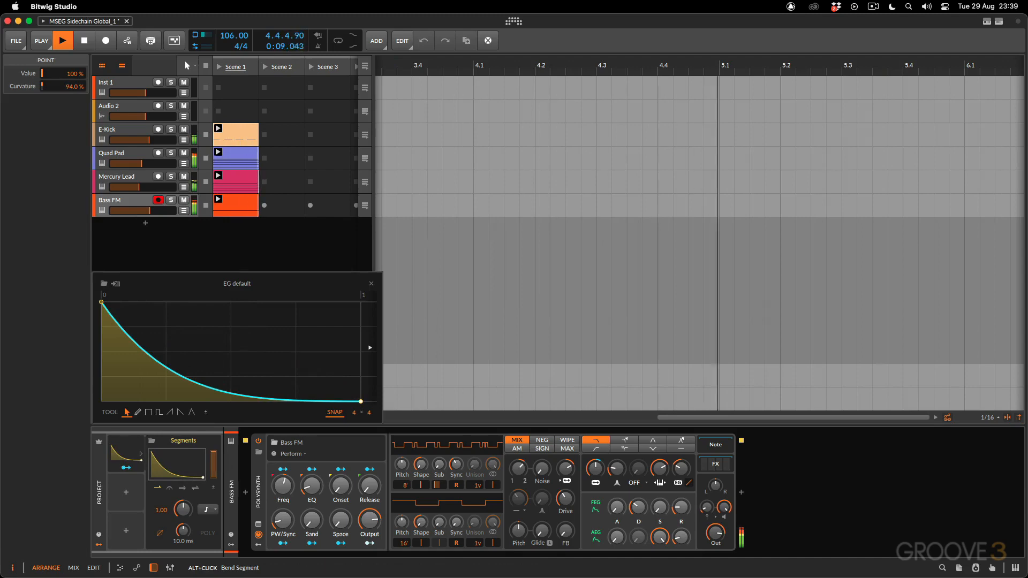
drag(236, 396, 235, 345)
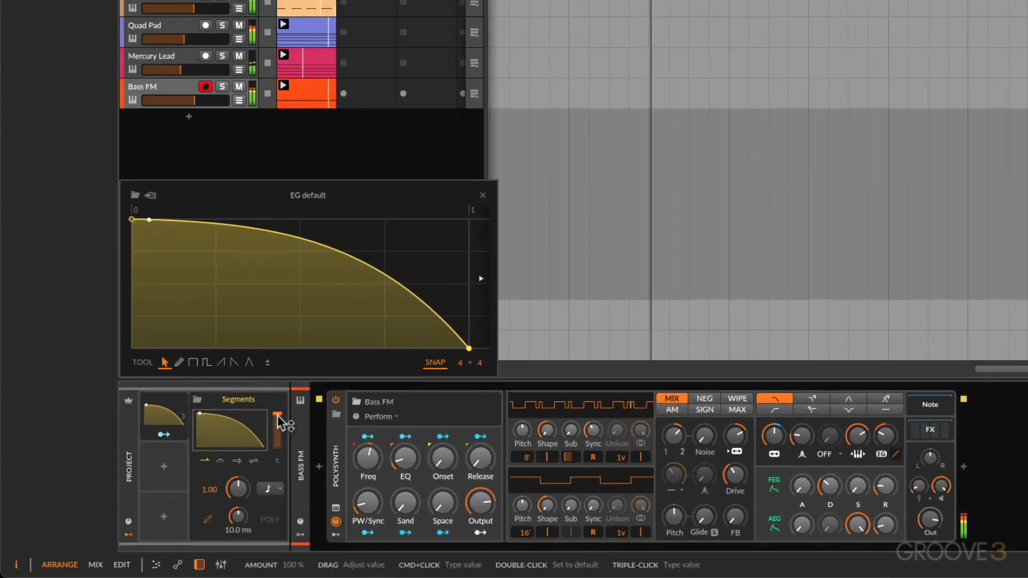
- Vary the Segments modulator's overall amount during playback, lowering it to 68.0%
mouse_move(277, 416)
mouse_down()
mouse_move(278, 449)
mouse_move(279, 428)
mouse_up()
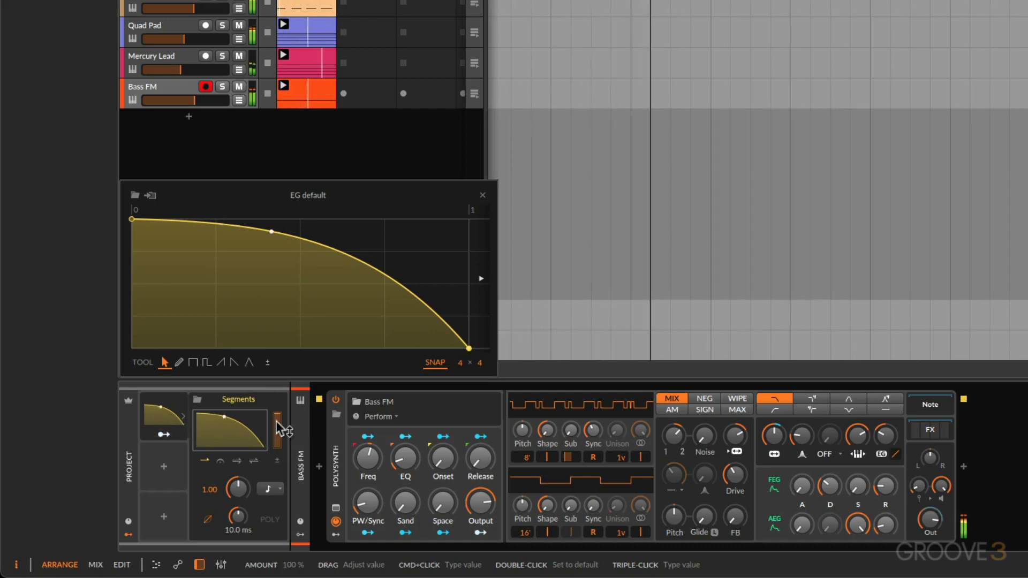
drag(277, 423, 278, 438)
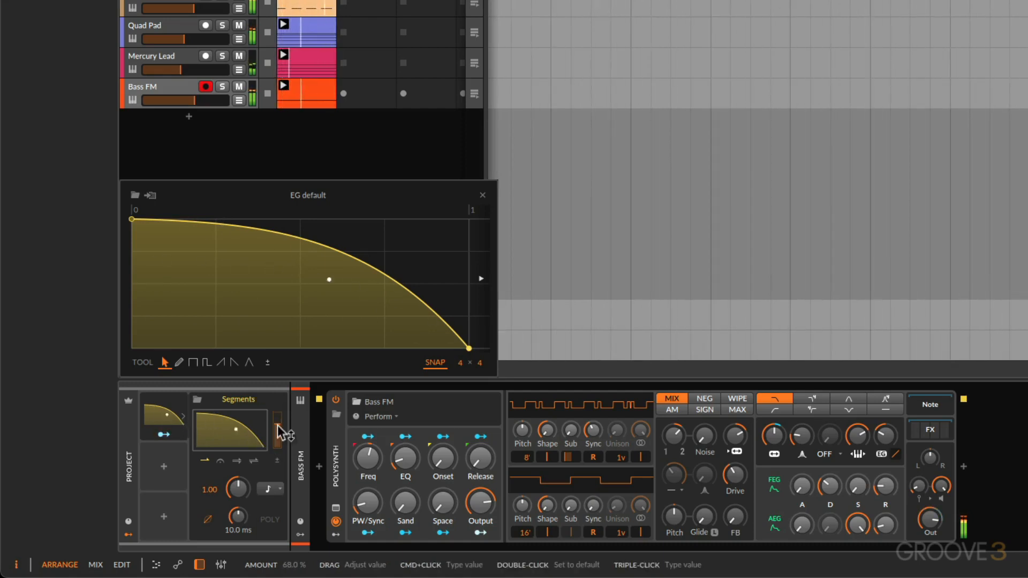